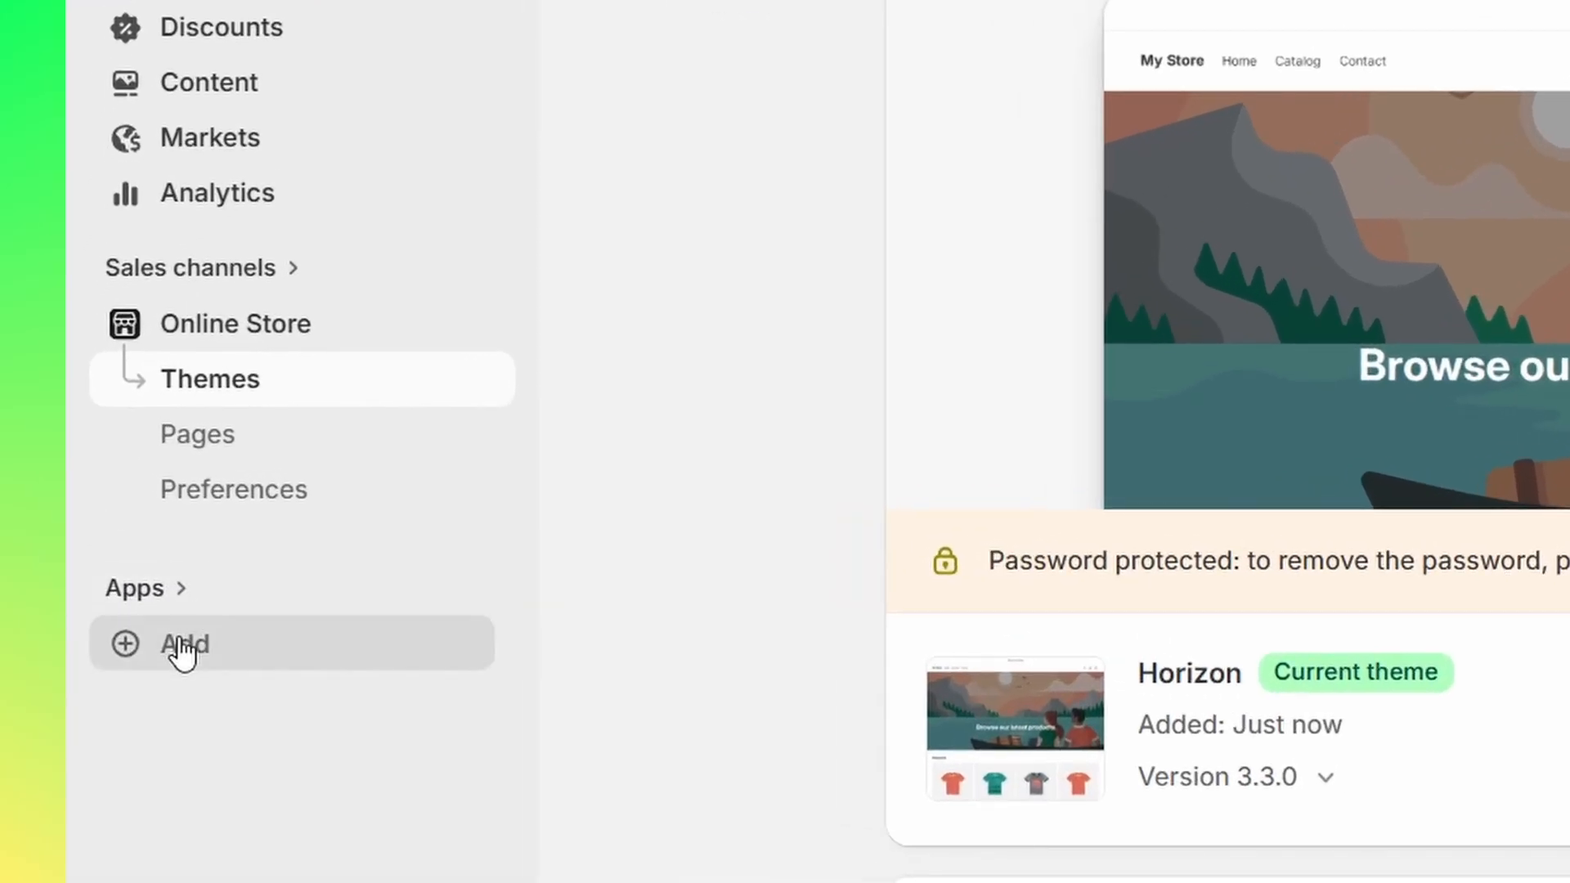
- Open the Shopify App Store from the store admin and find the Evey Events & Tickets app listing
left_click(78, 545)
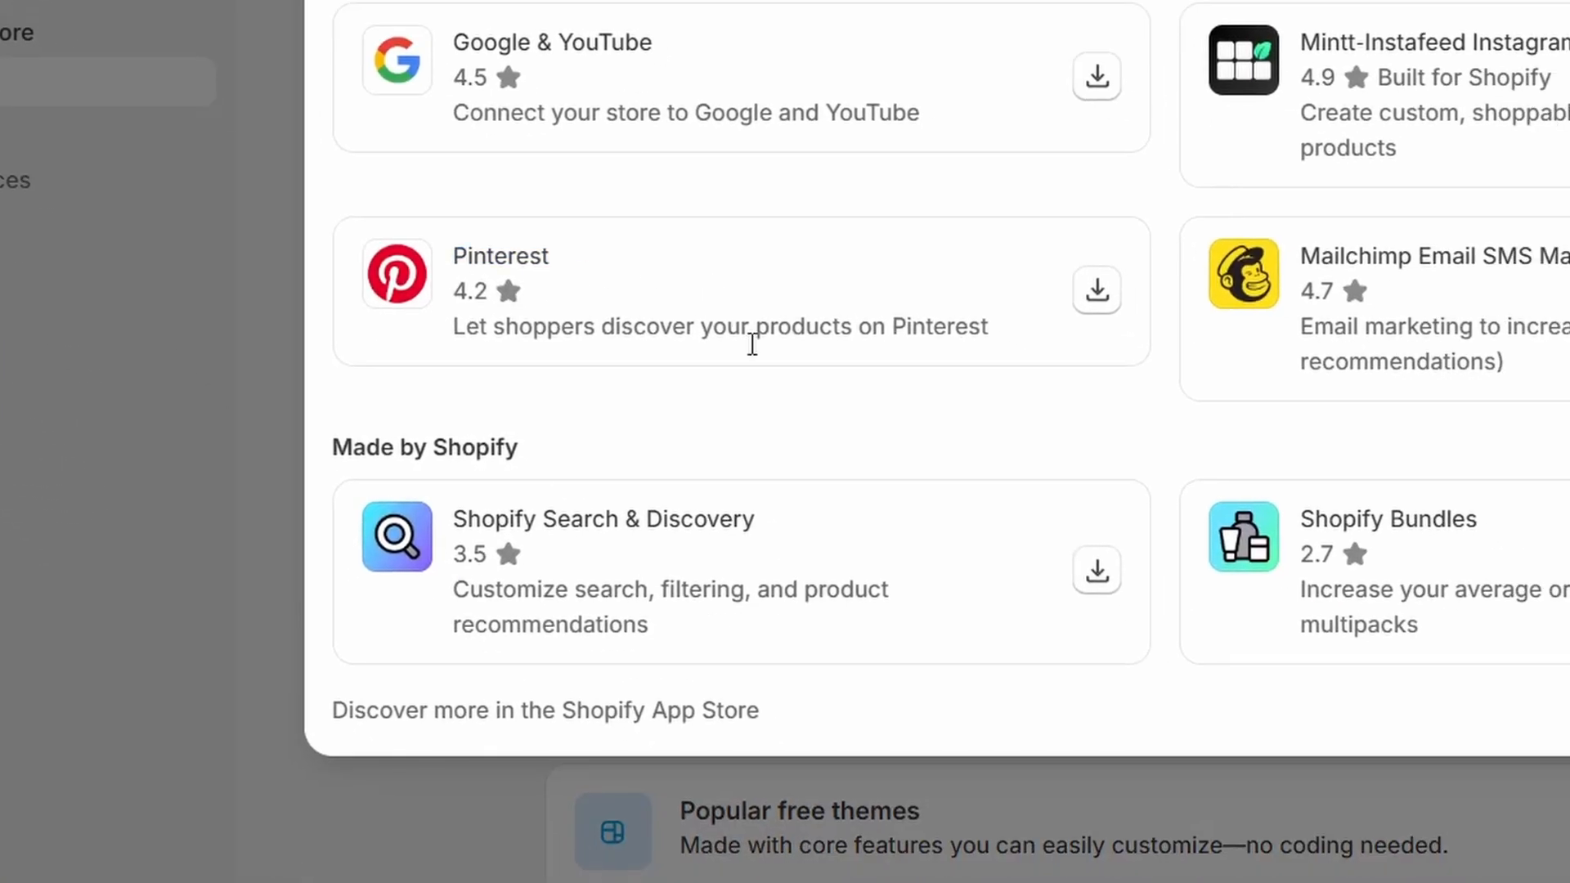
left_click(691, 712)
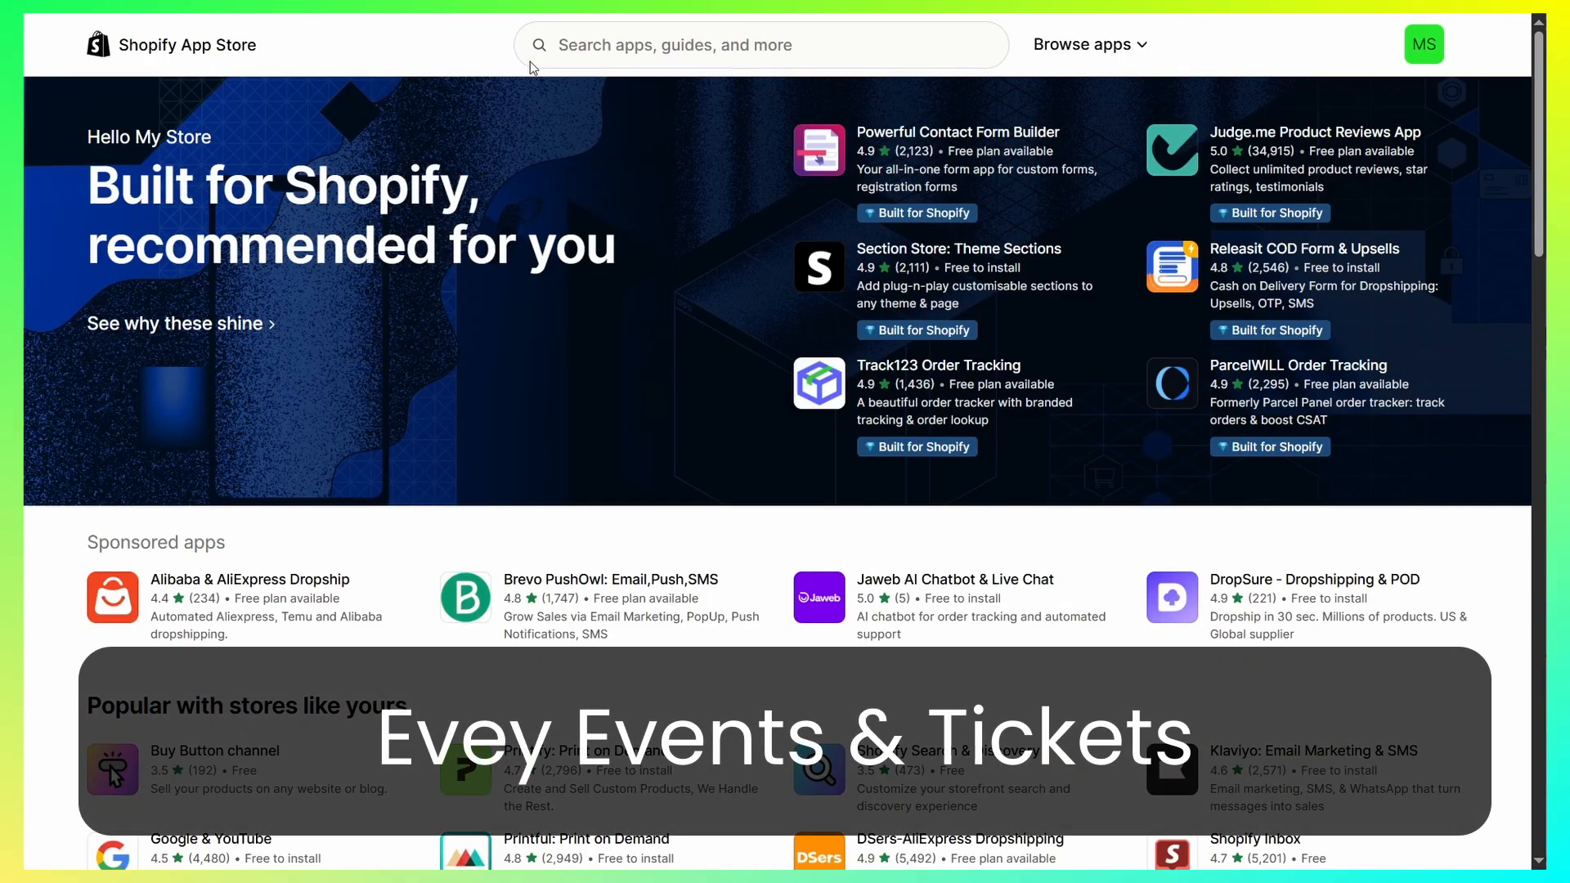
left_click(712, 51)
type("Evey")
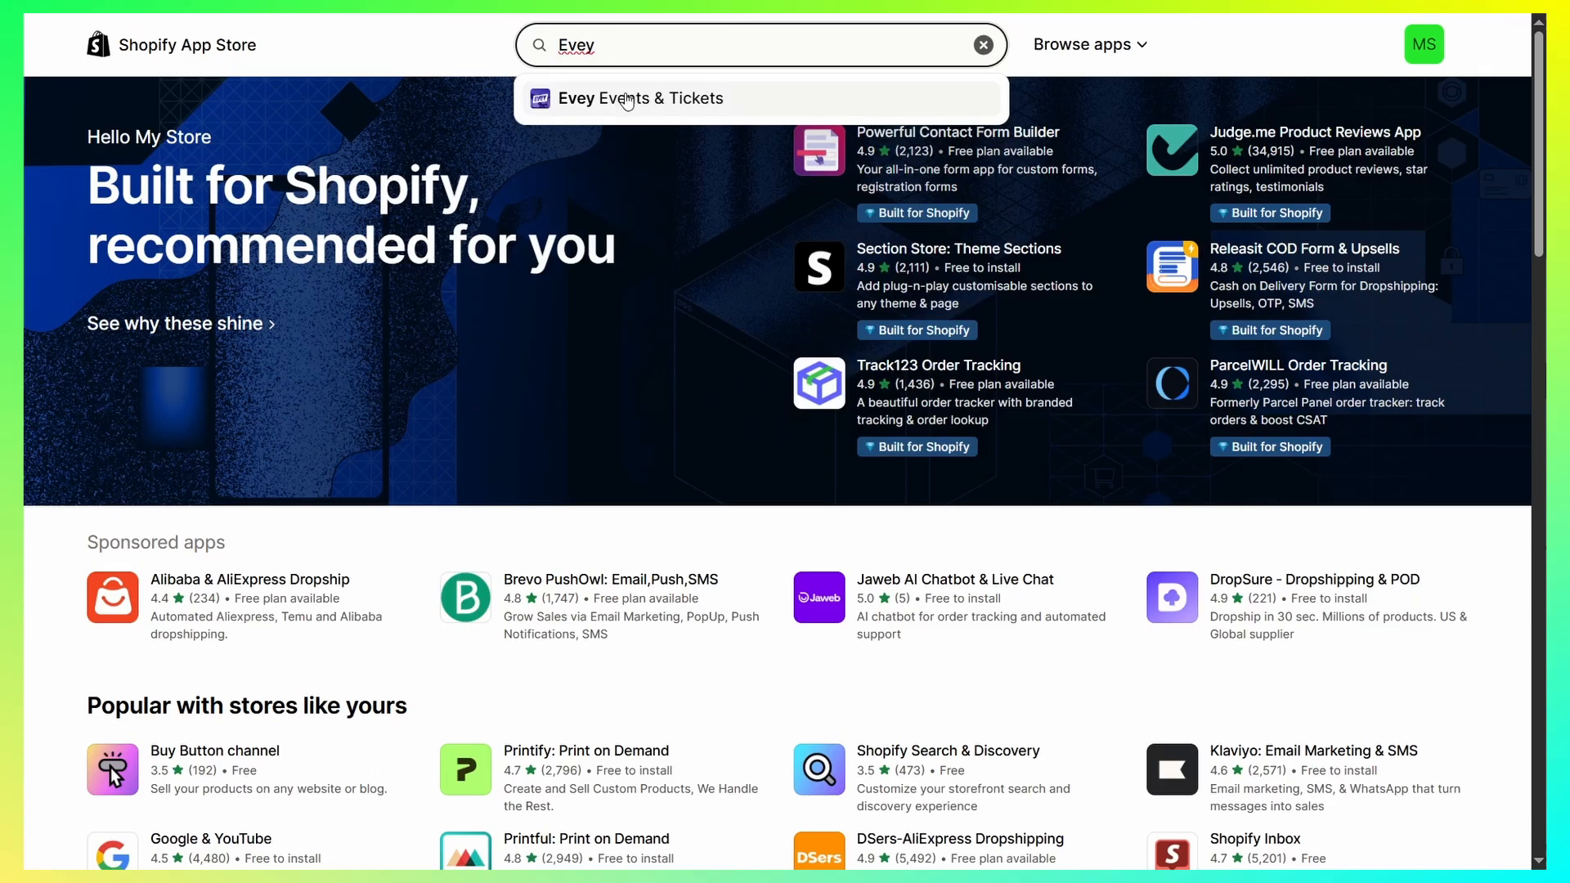
left_click(671, 99)
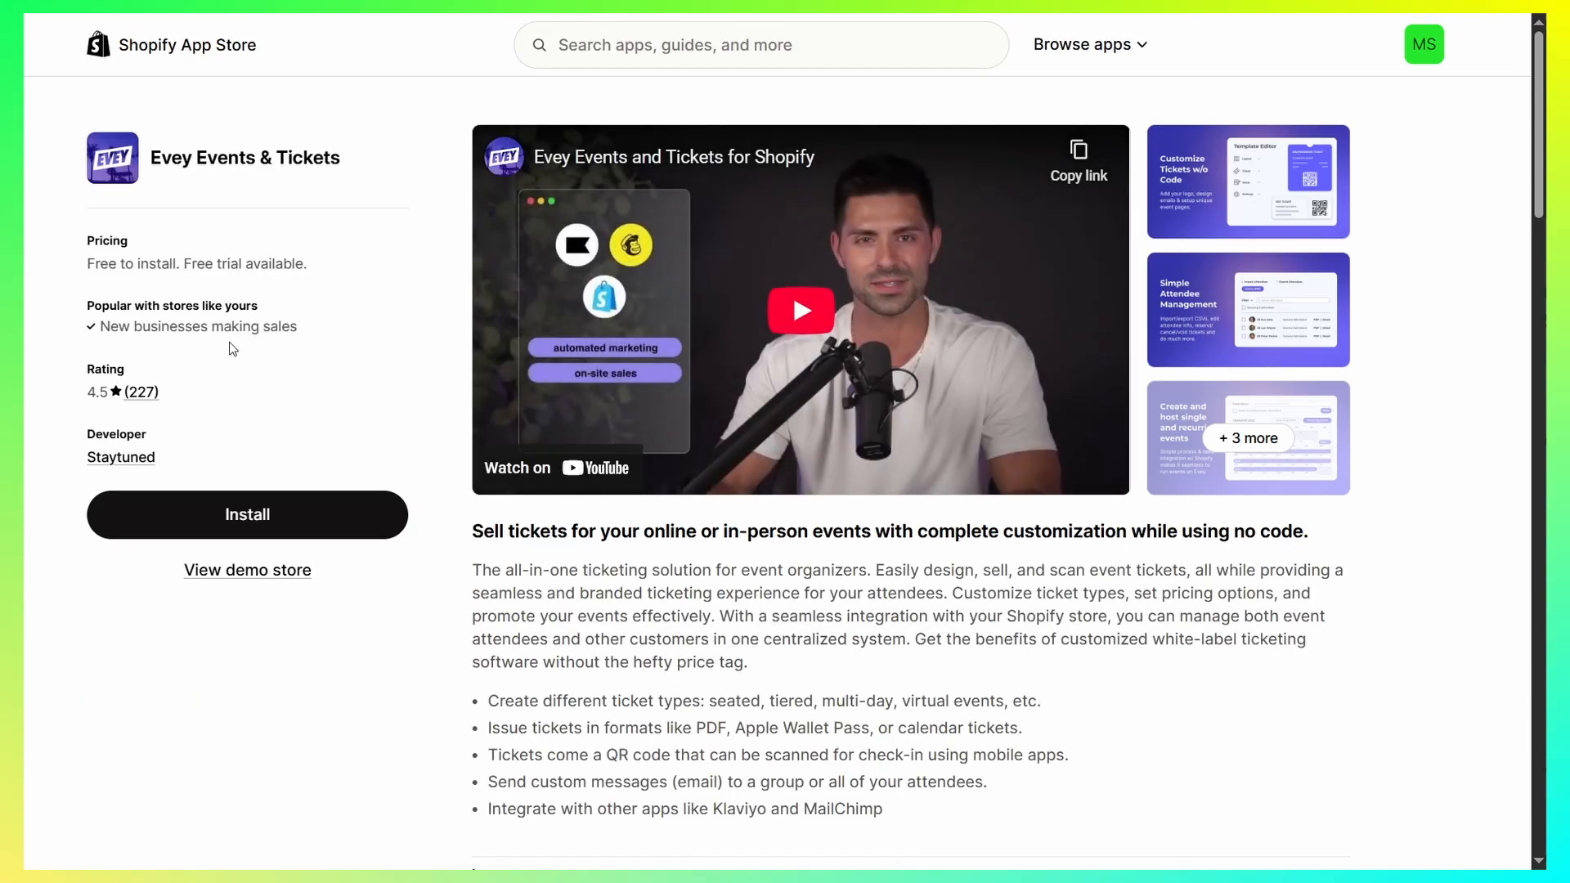
- Review the pricing plans for Evey Events & Tickets, and install the app on the store
scroll(445, 478, "down", 12)
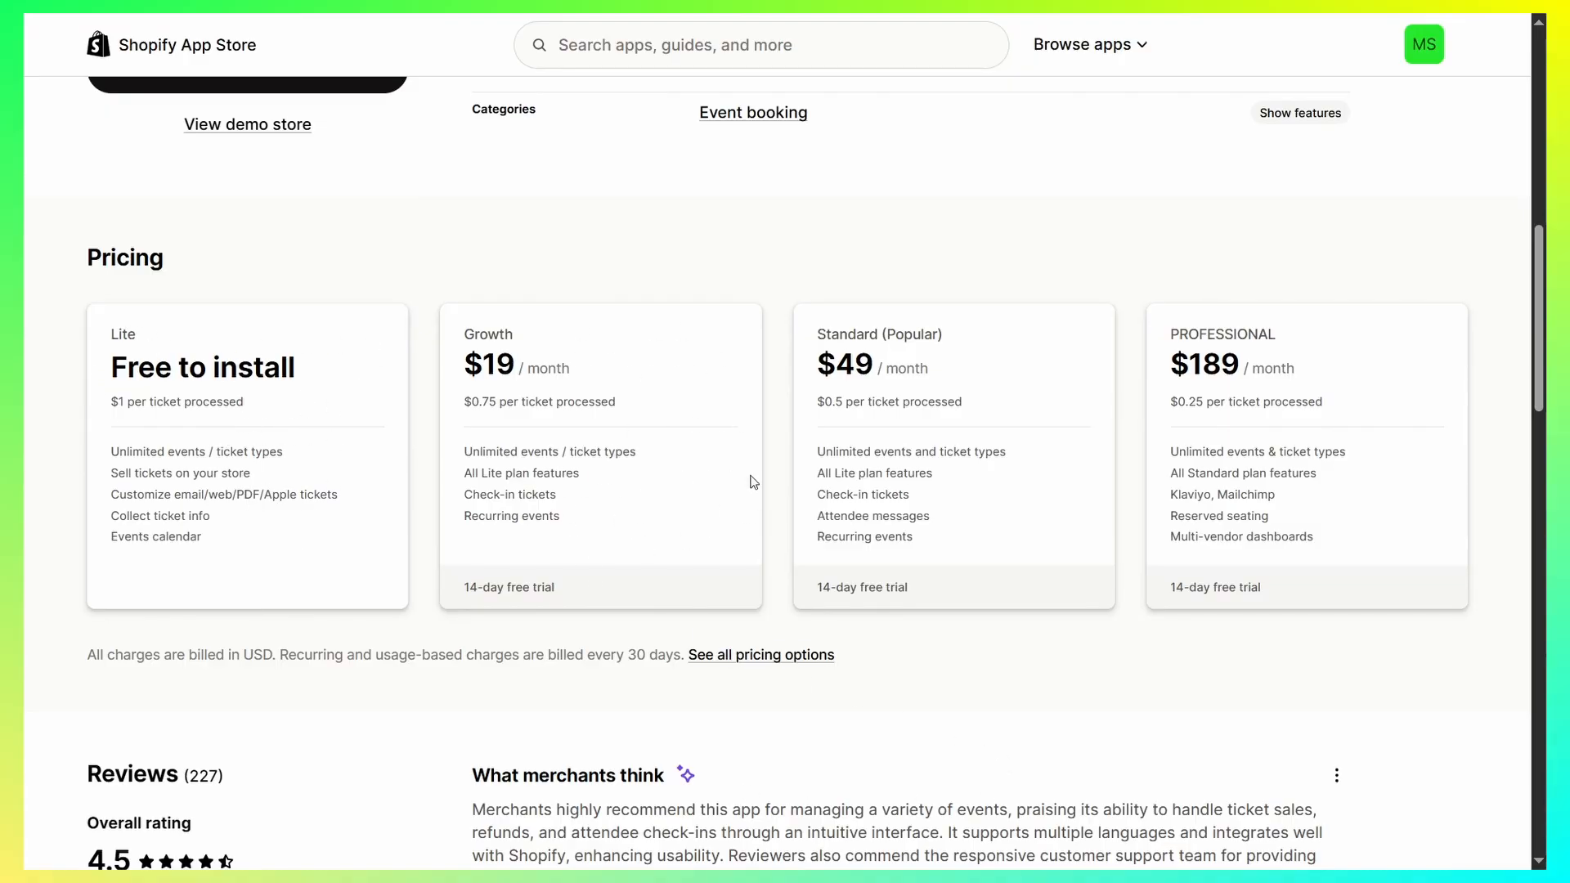
scroll(868, 516, "up", 2)
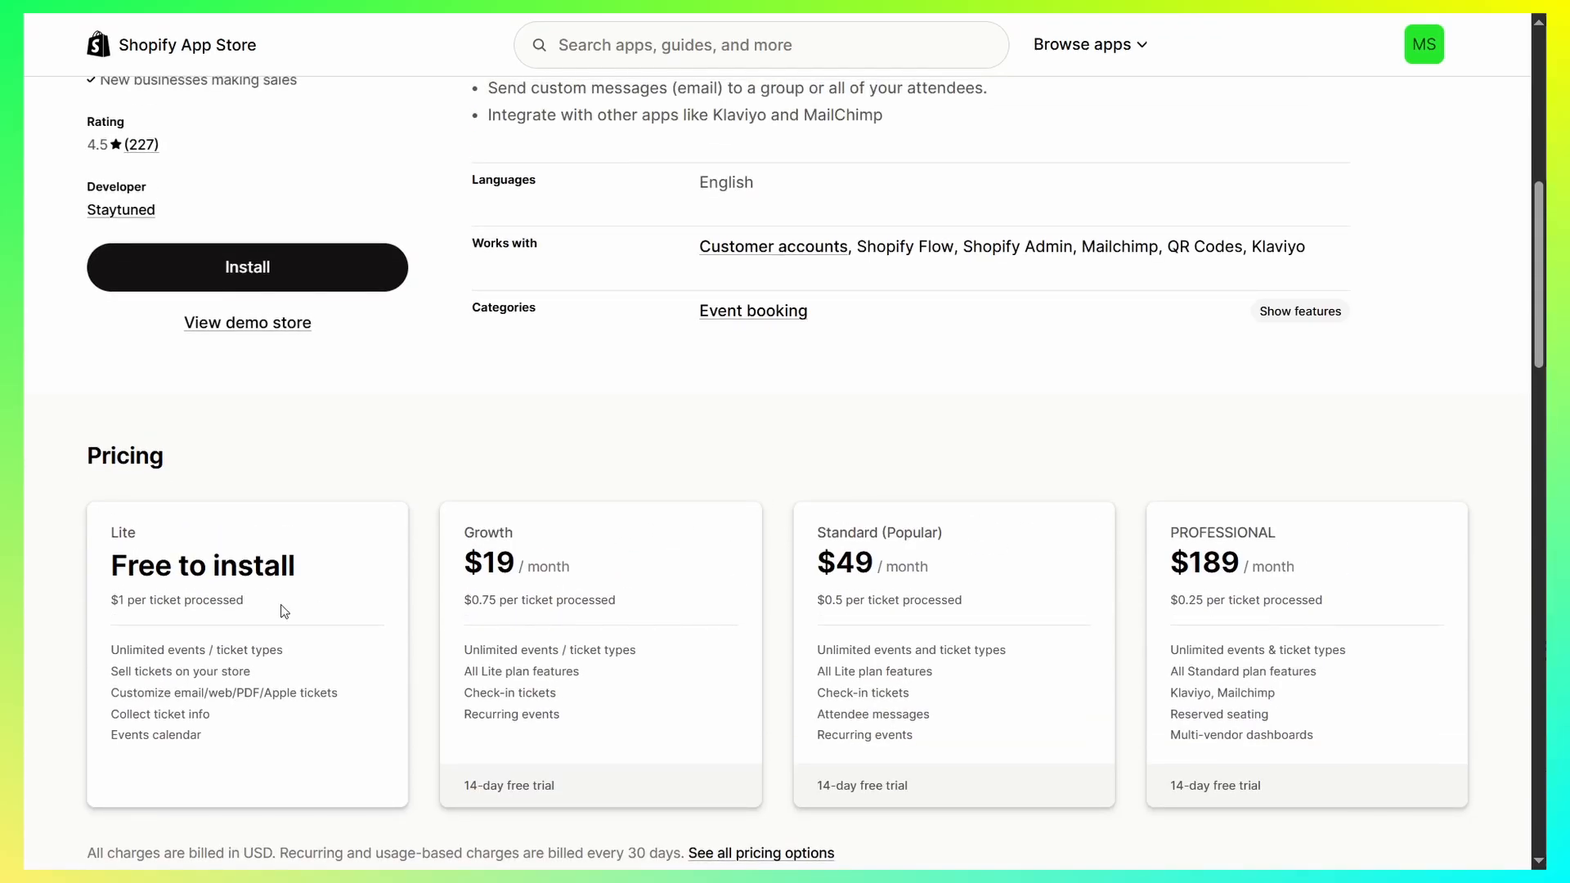
left_click(260, 279)
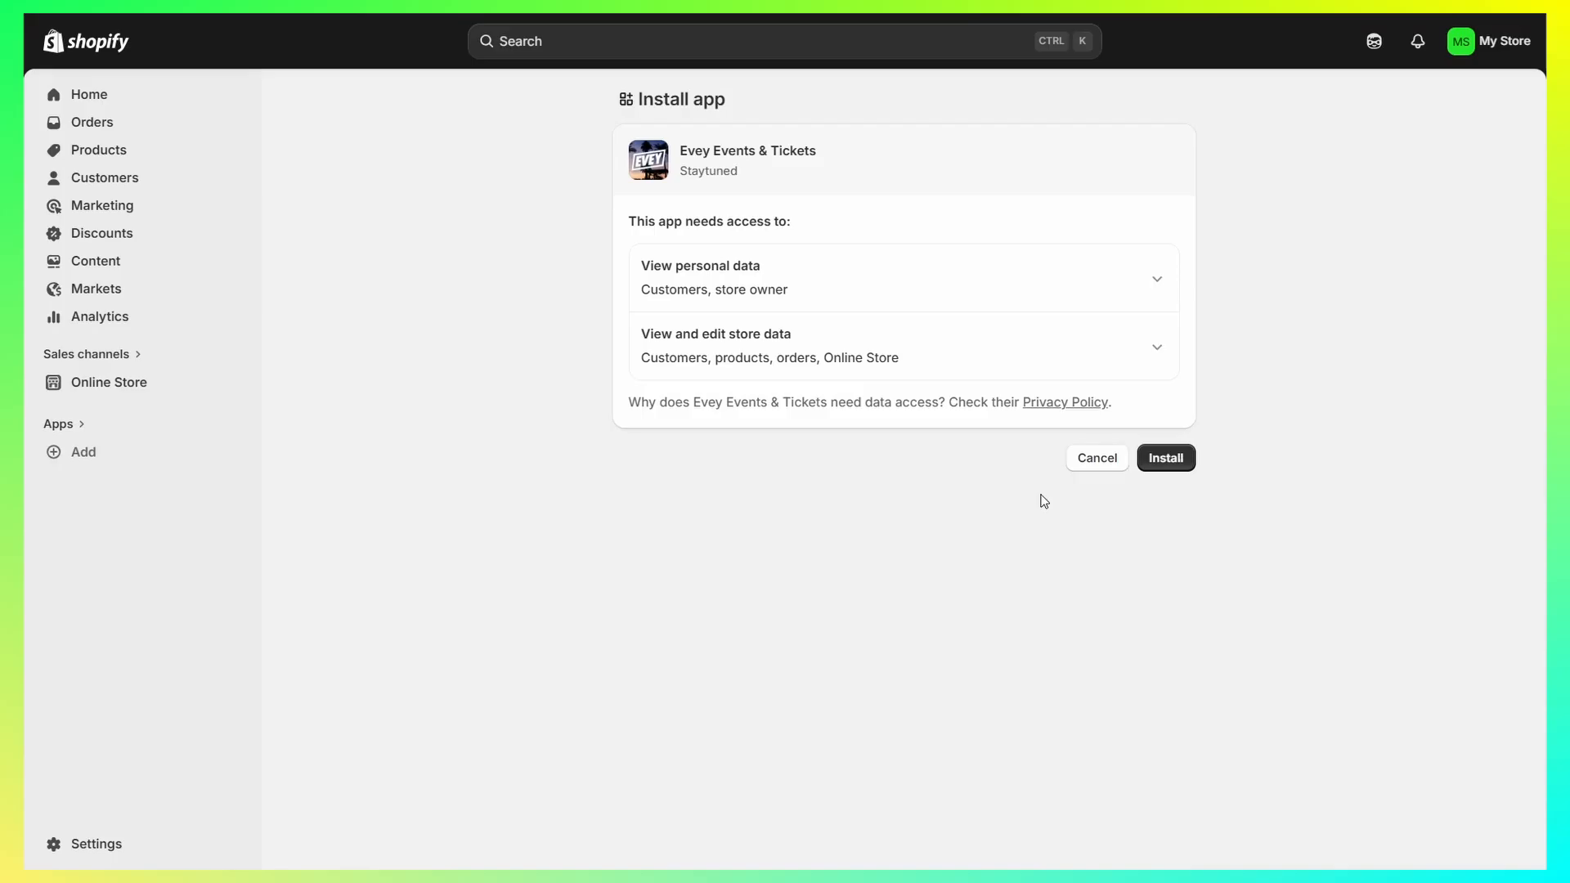
left_click(1178, 466)
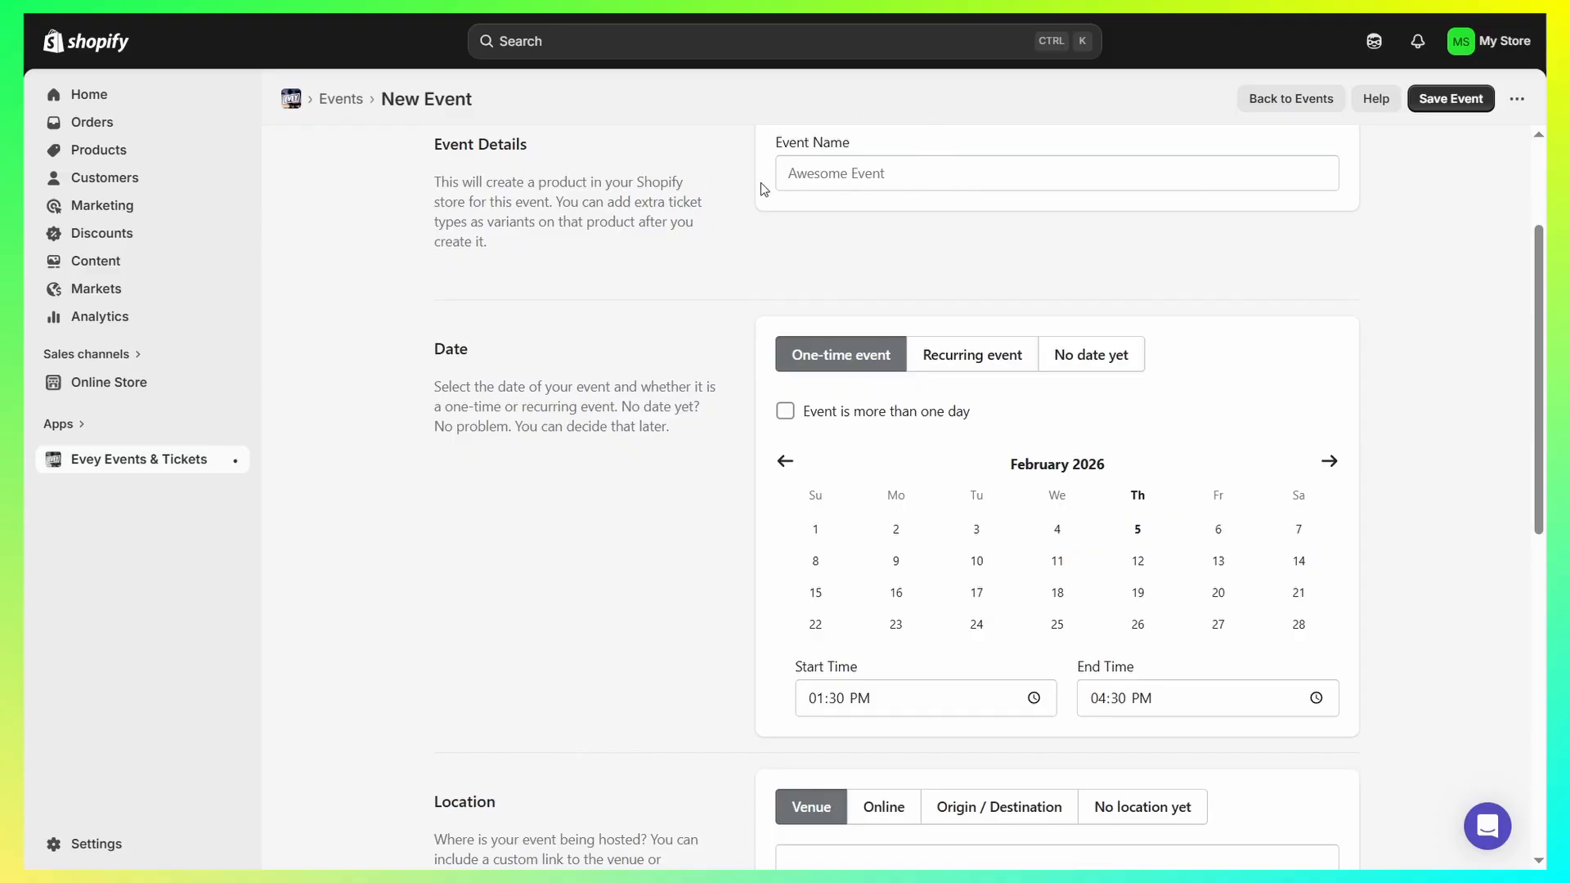
- Name the new event "Test event"
left_click(889, 167)
type("Test event")
left_click(1126, 261)
scroll(409, 234, "up", 3)
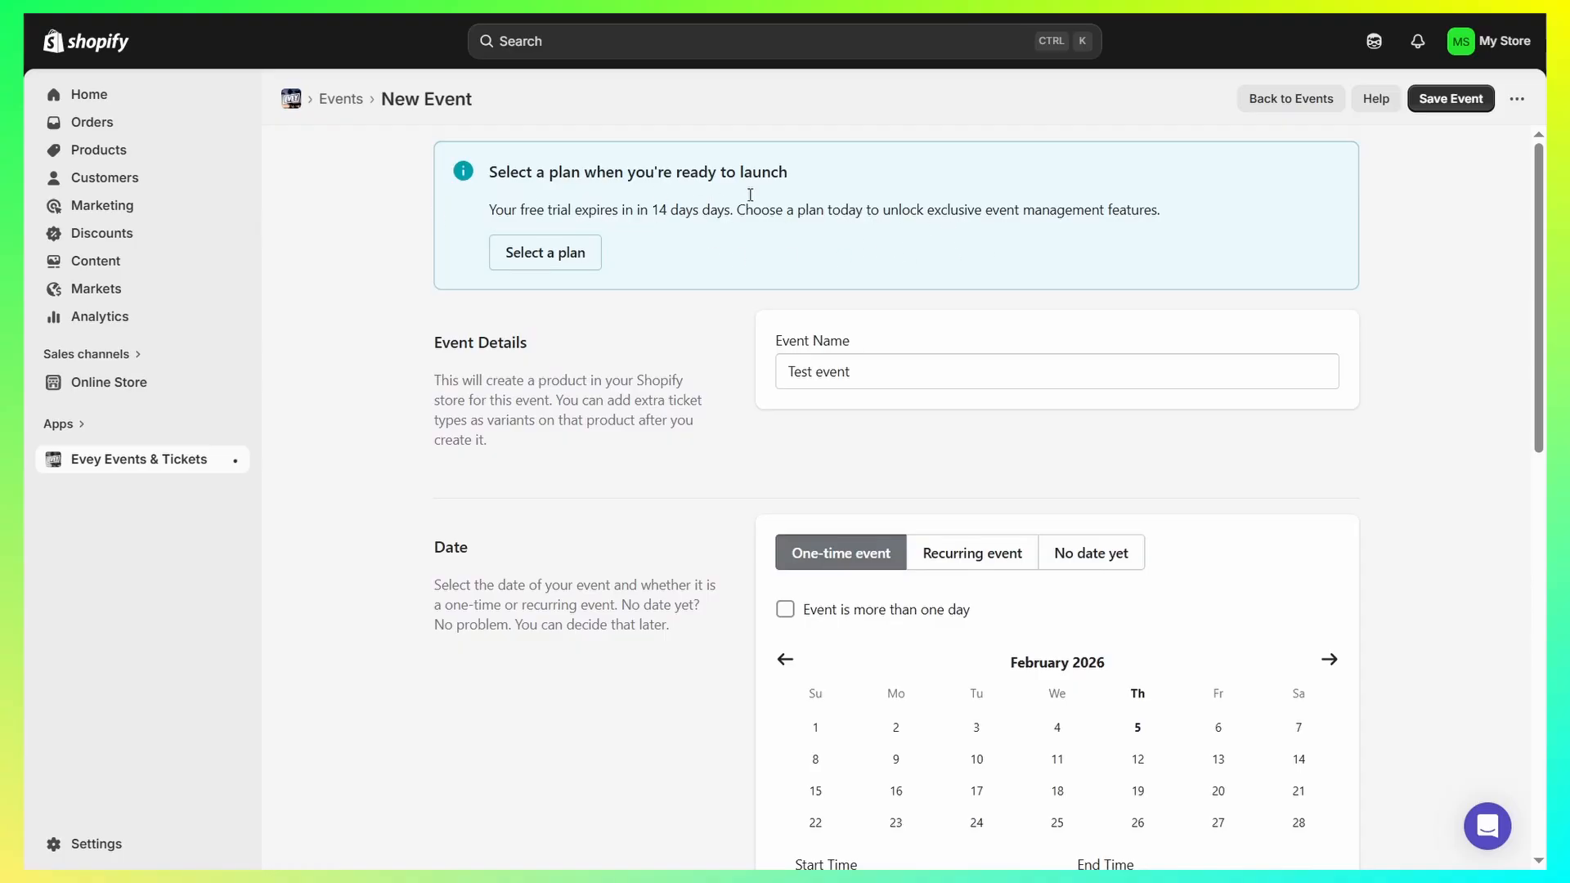
- Set the date of the one-time event to February 19, 2026
scroll(1008, 239, "down", 5)
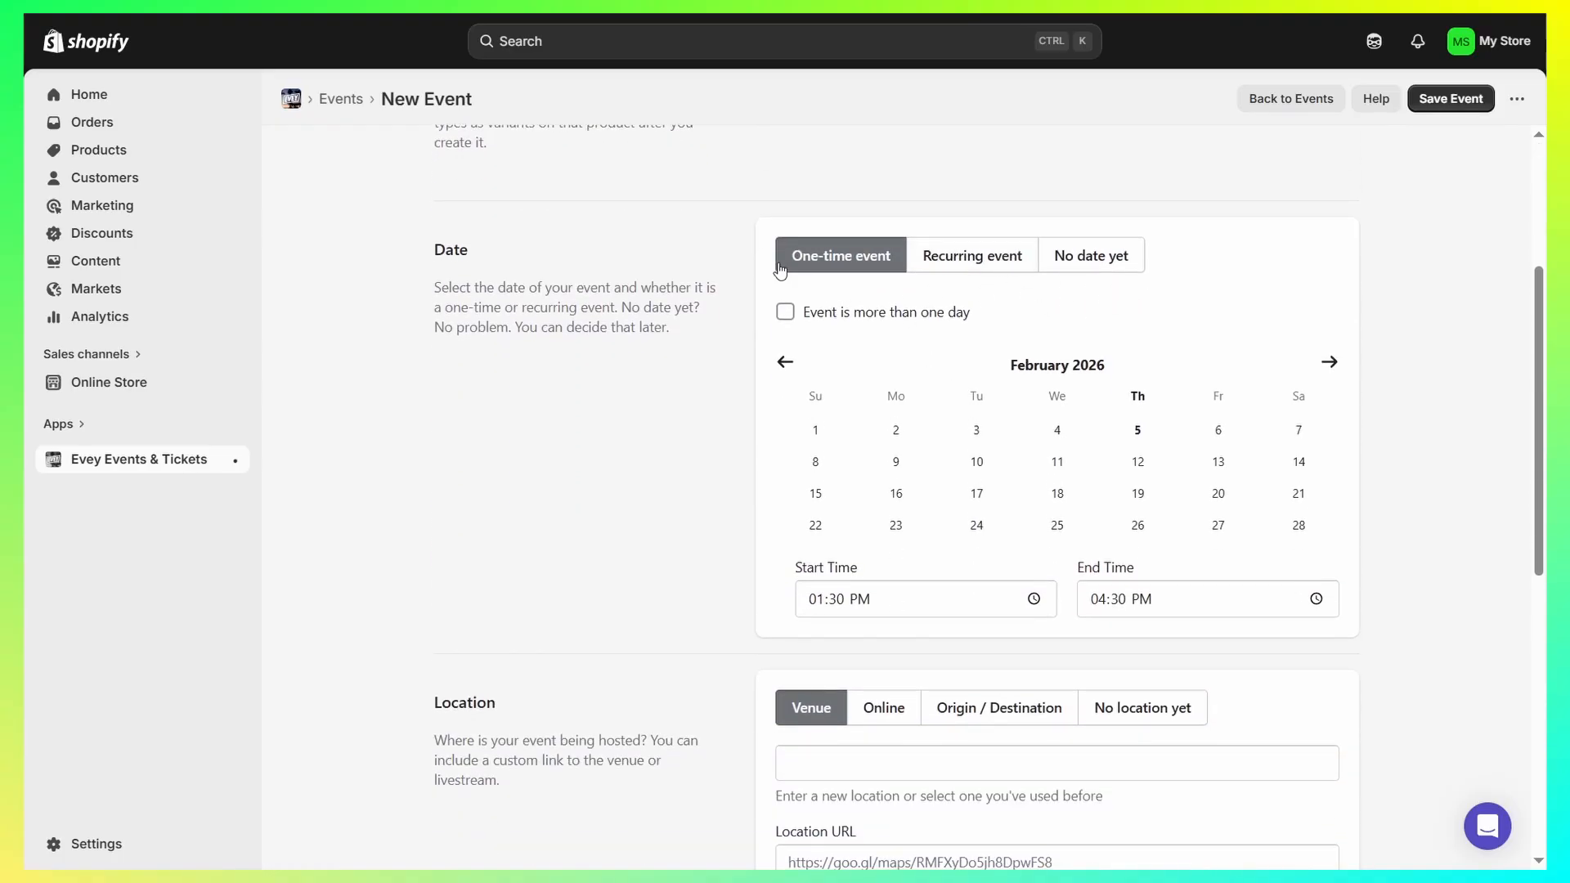
left_click(1063, 463)
left_click(1133, 498)
left_click_drag(794, 567, 1161, 569)
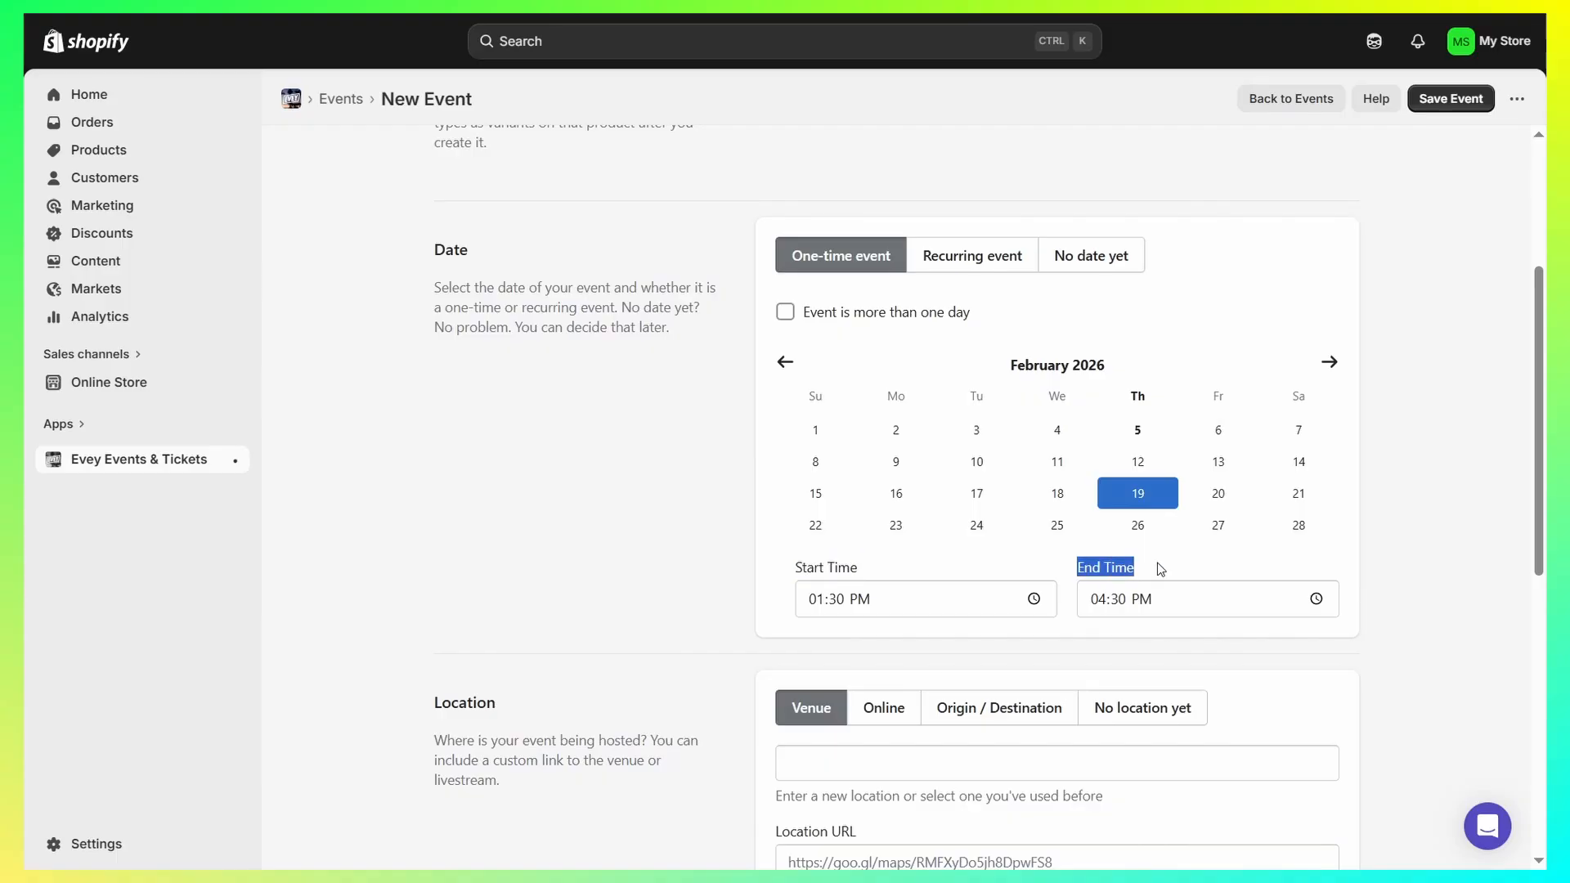
- Set the event's location type to Online
scroll(610, 341, "down", 1)
scroll(568, 396, "down", 2)
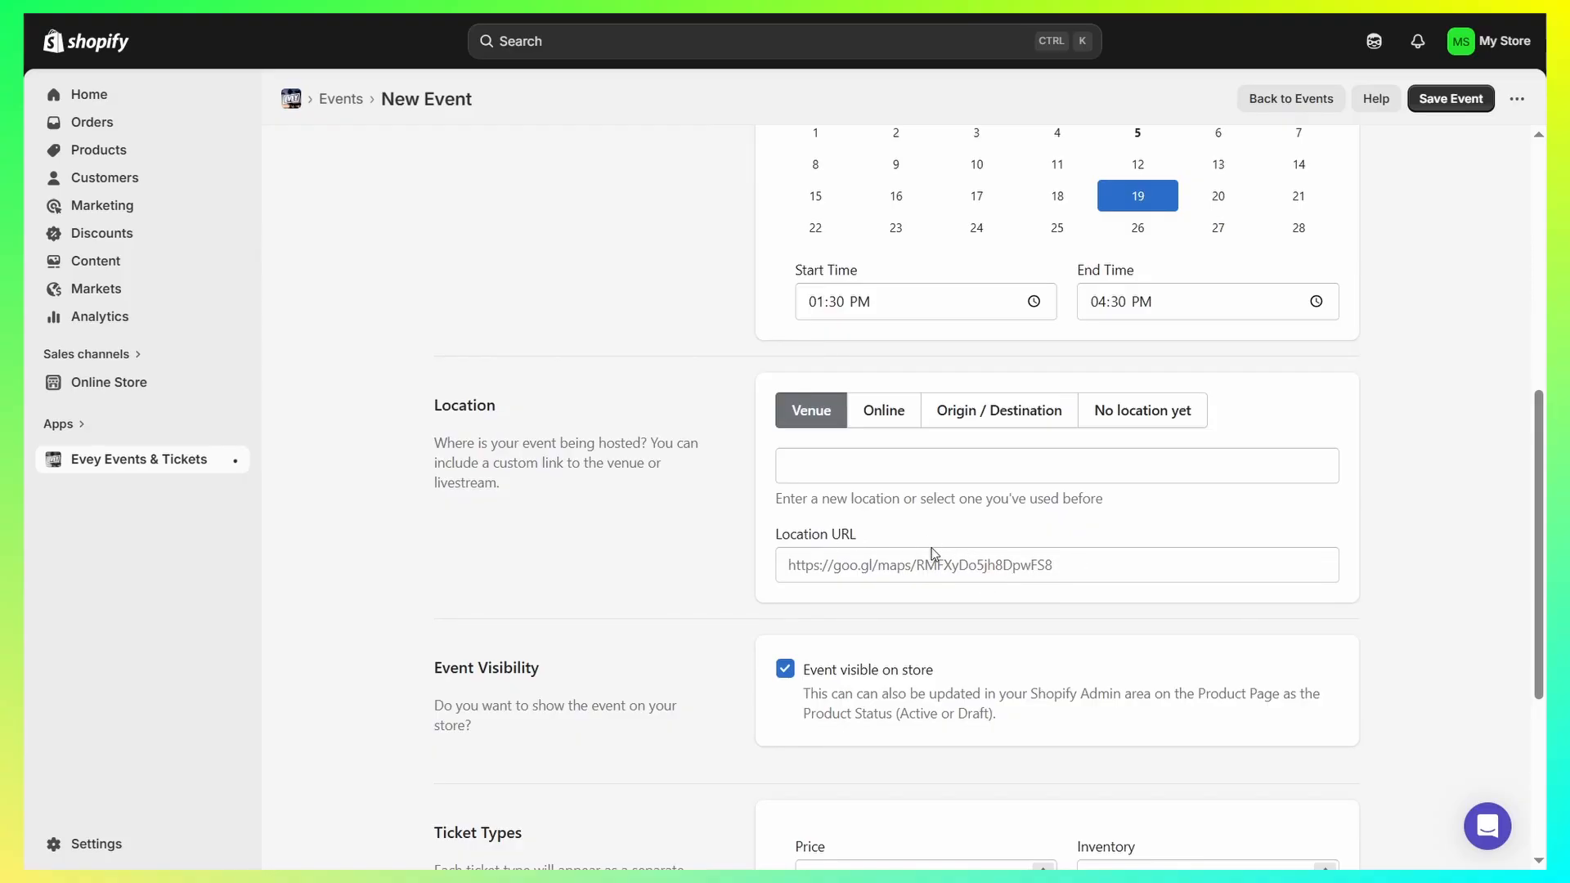
left_click(897, 417)
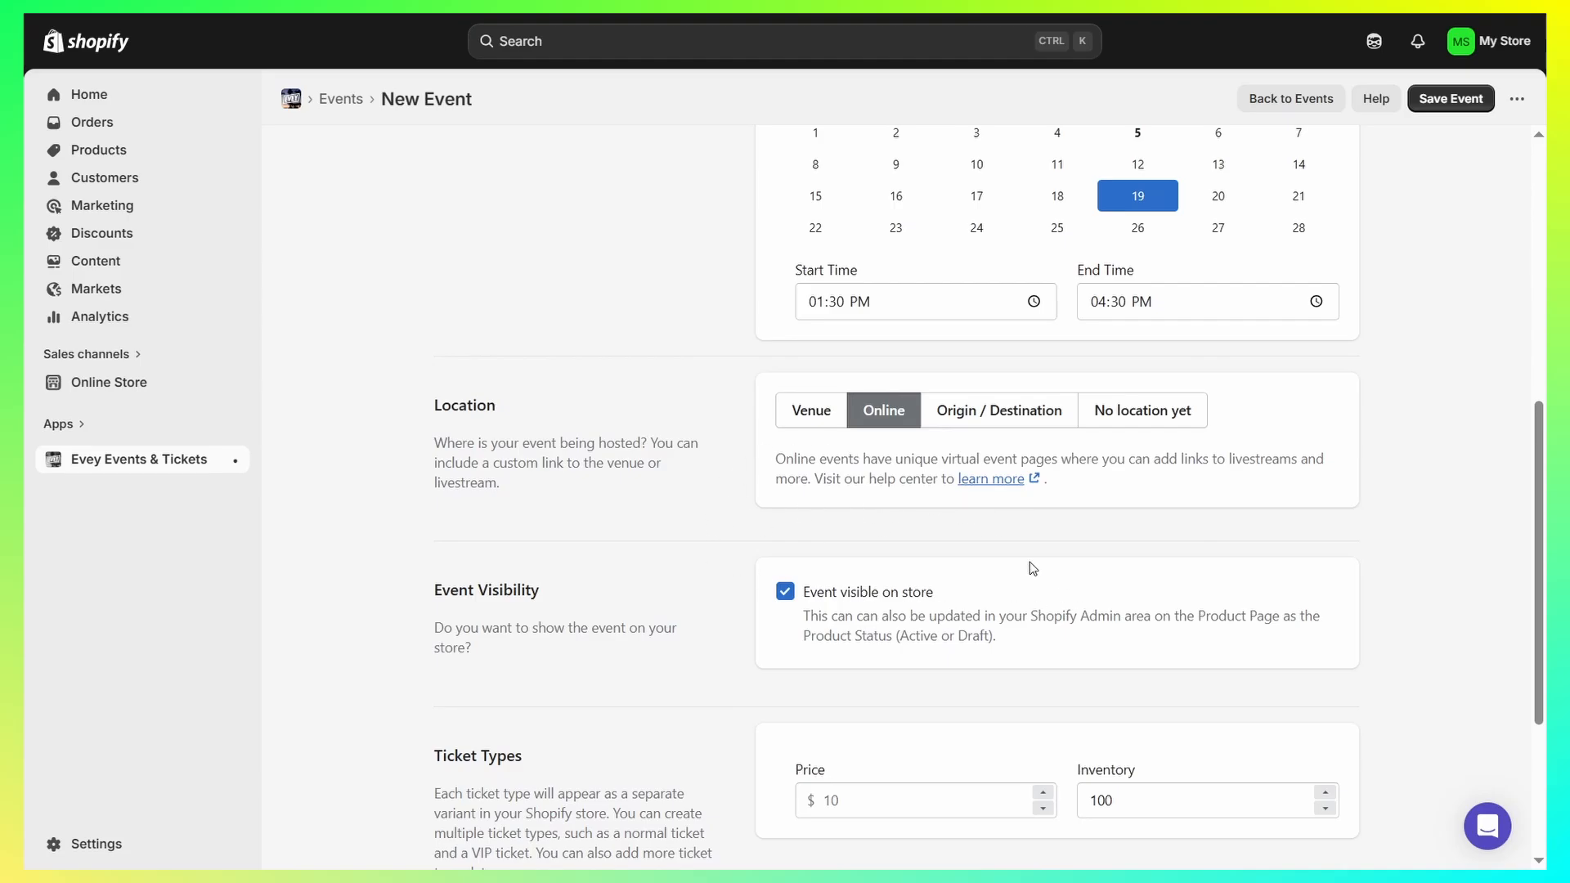
- Set the ticket price to 10, check the completed event form, and save the event
scroll(1031, 567, "down", 3)
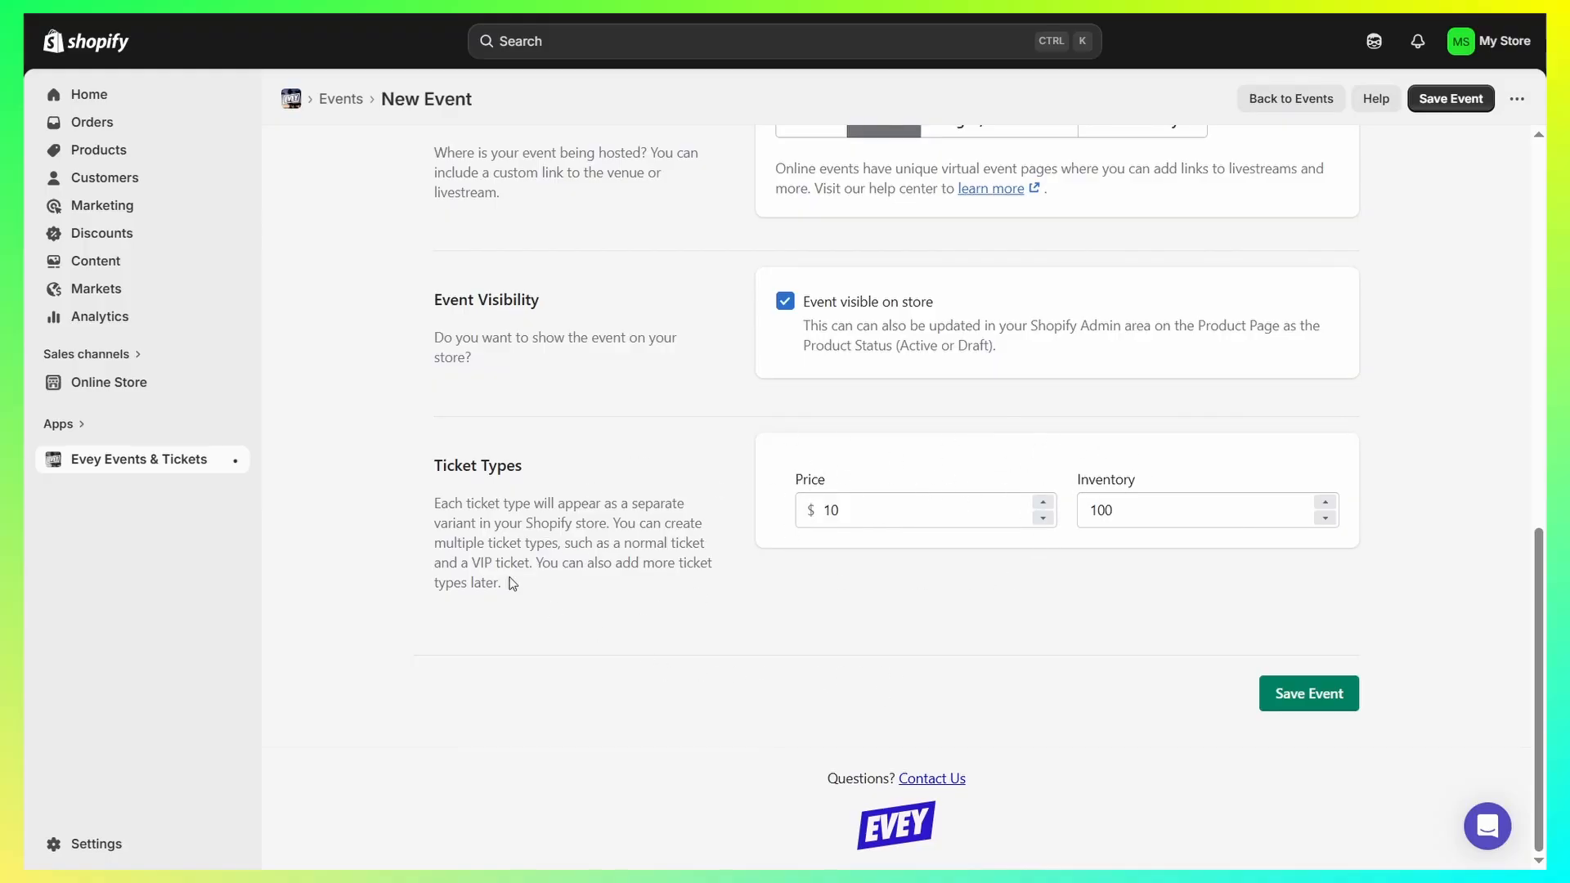
scroll(626, 321, "up", 15)
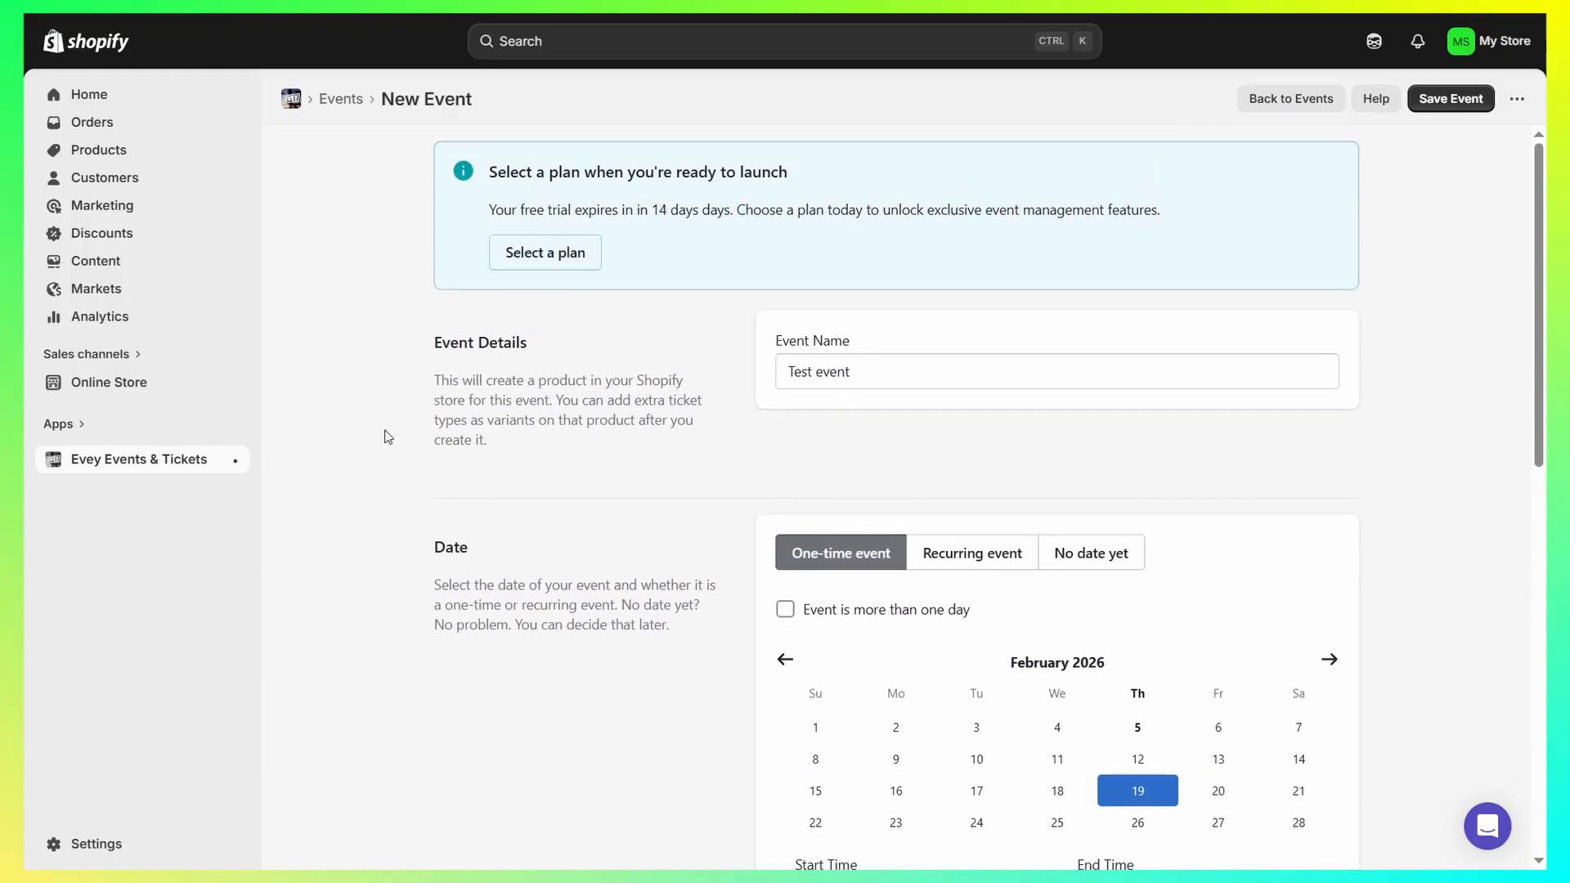
scroll(777, 340, "down", 15)
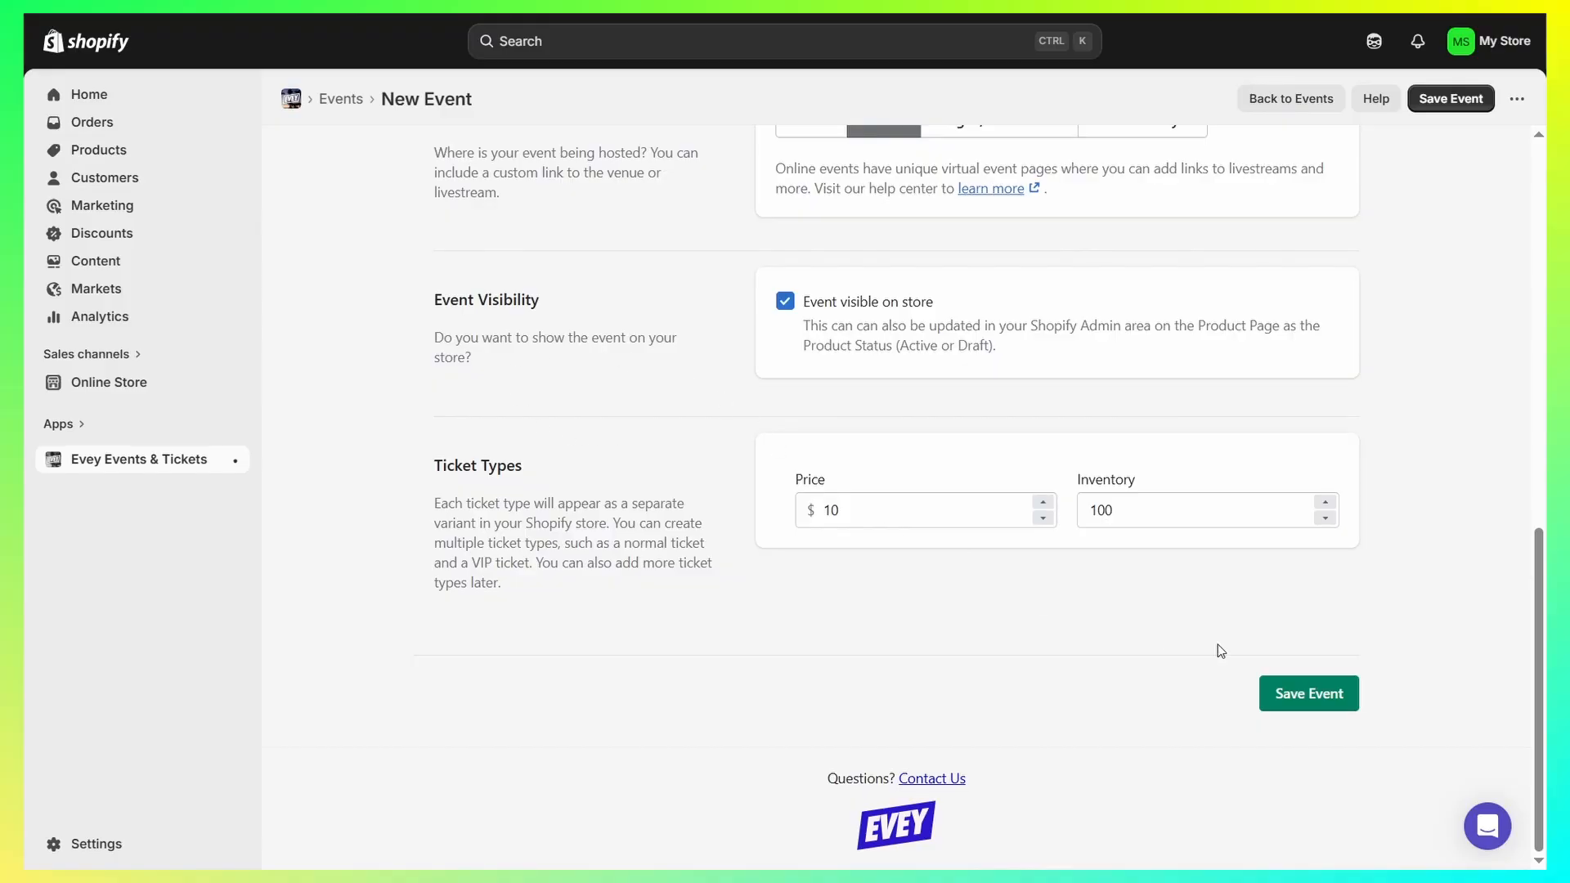
scroll(424, 334, "up", 10)
scroll(418, 323, "down", 10)
left_click(1337, 704)
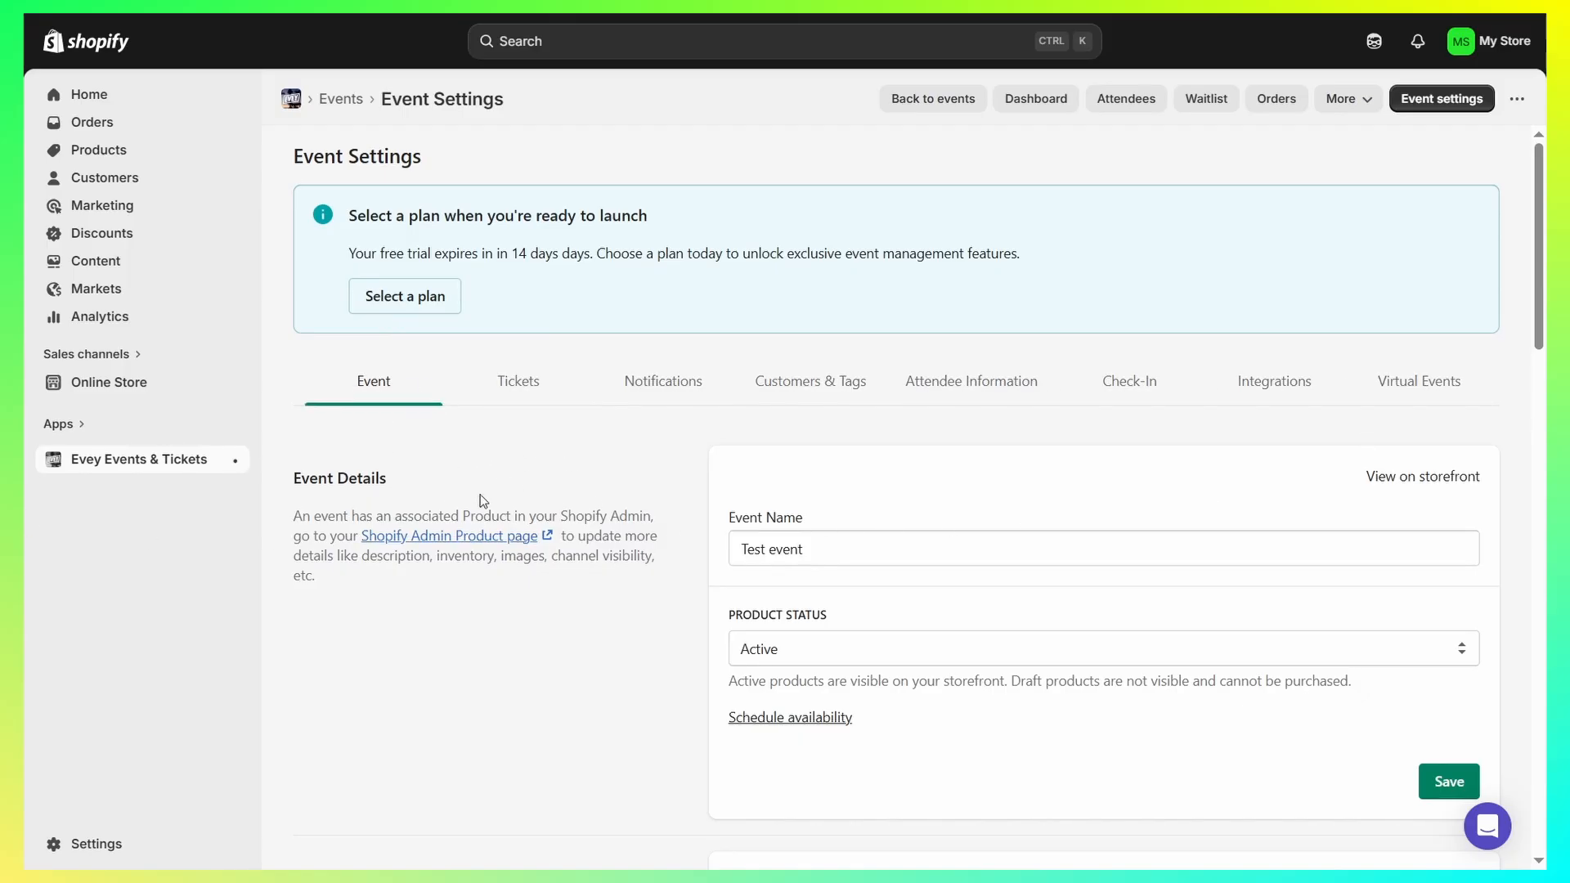
- Examine the saved event's details, date, location, and event visibility and ticket delivery settings
scroll(937, 516, "down", 5)
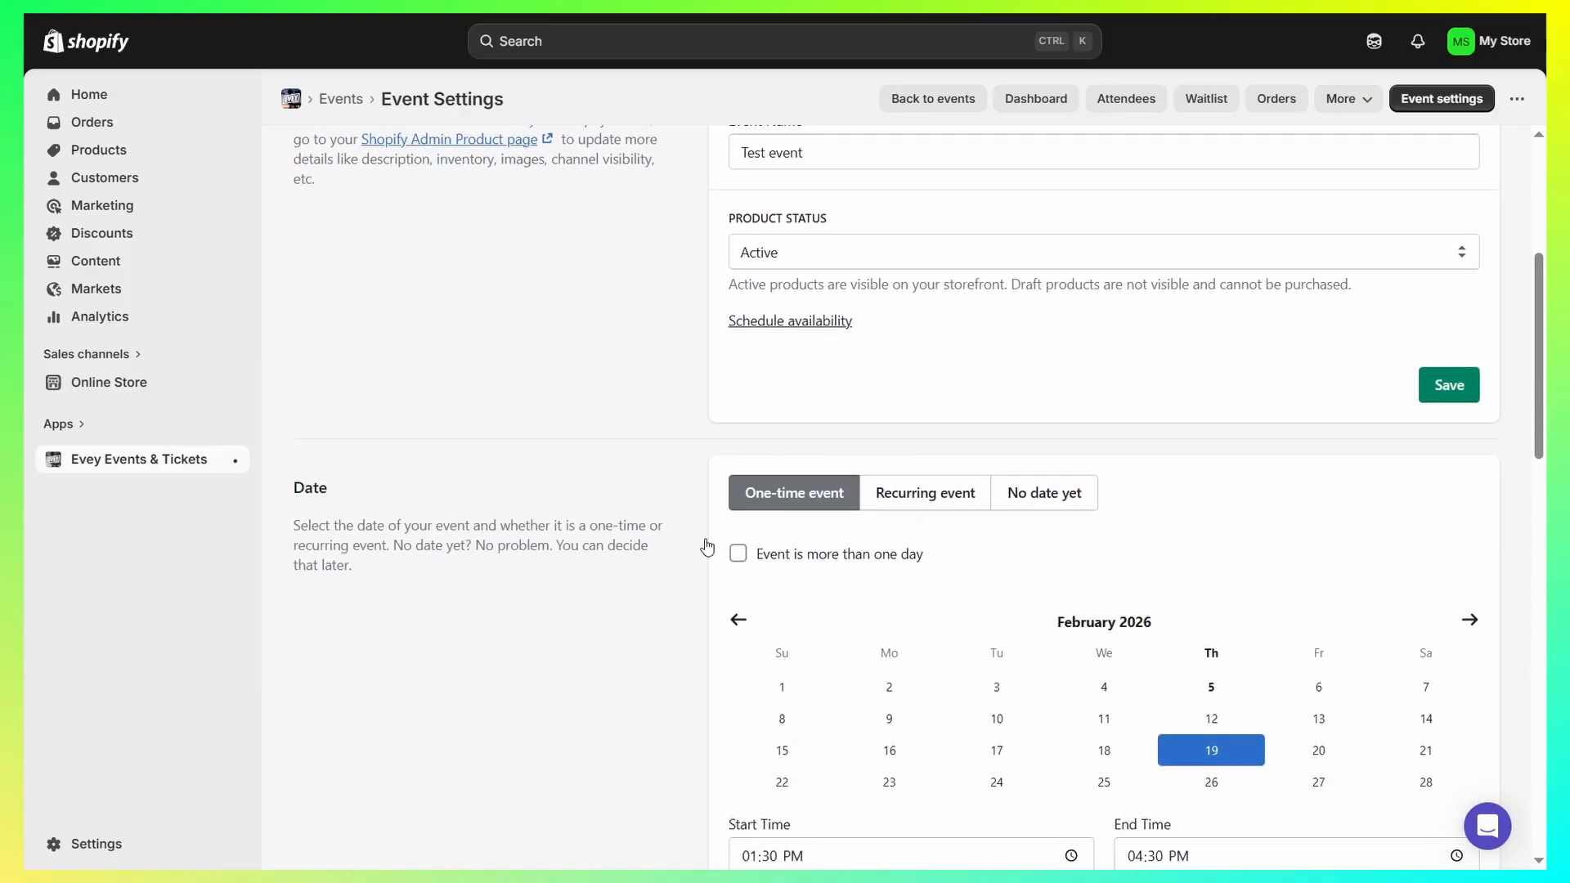
scroll(805, 528, "down", 6)
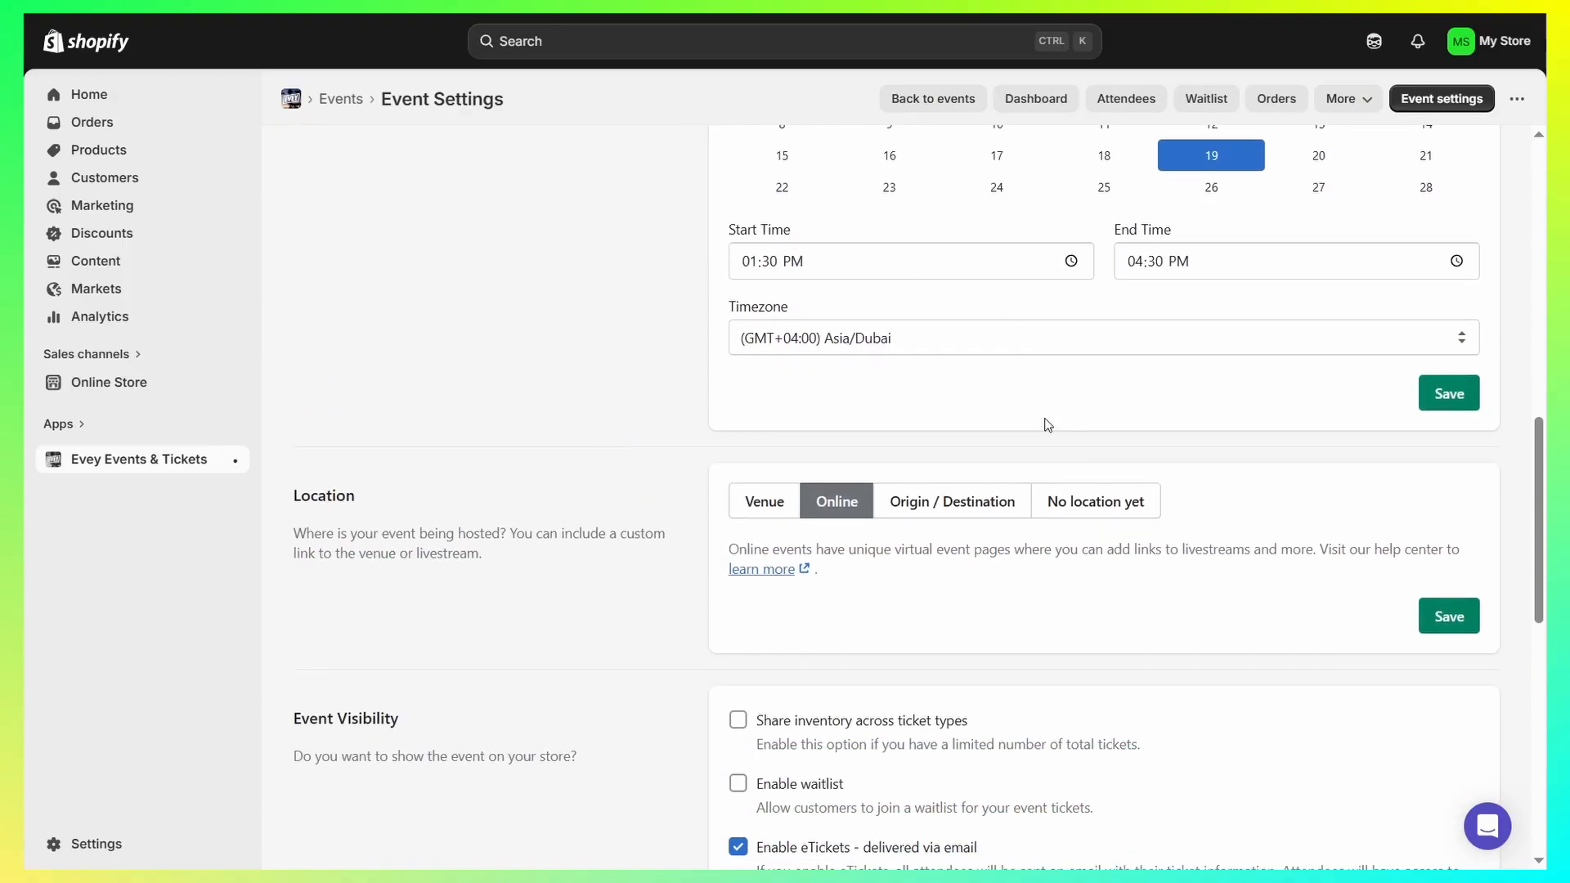
scroll(818, 433, "down", 4)
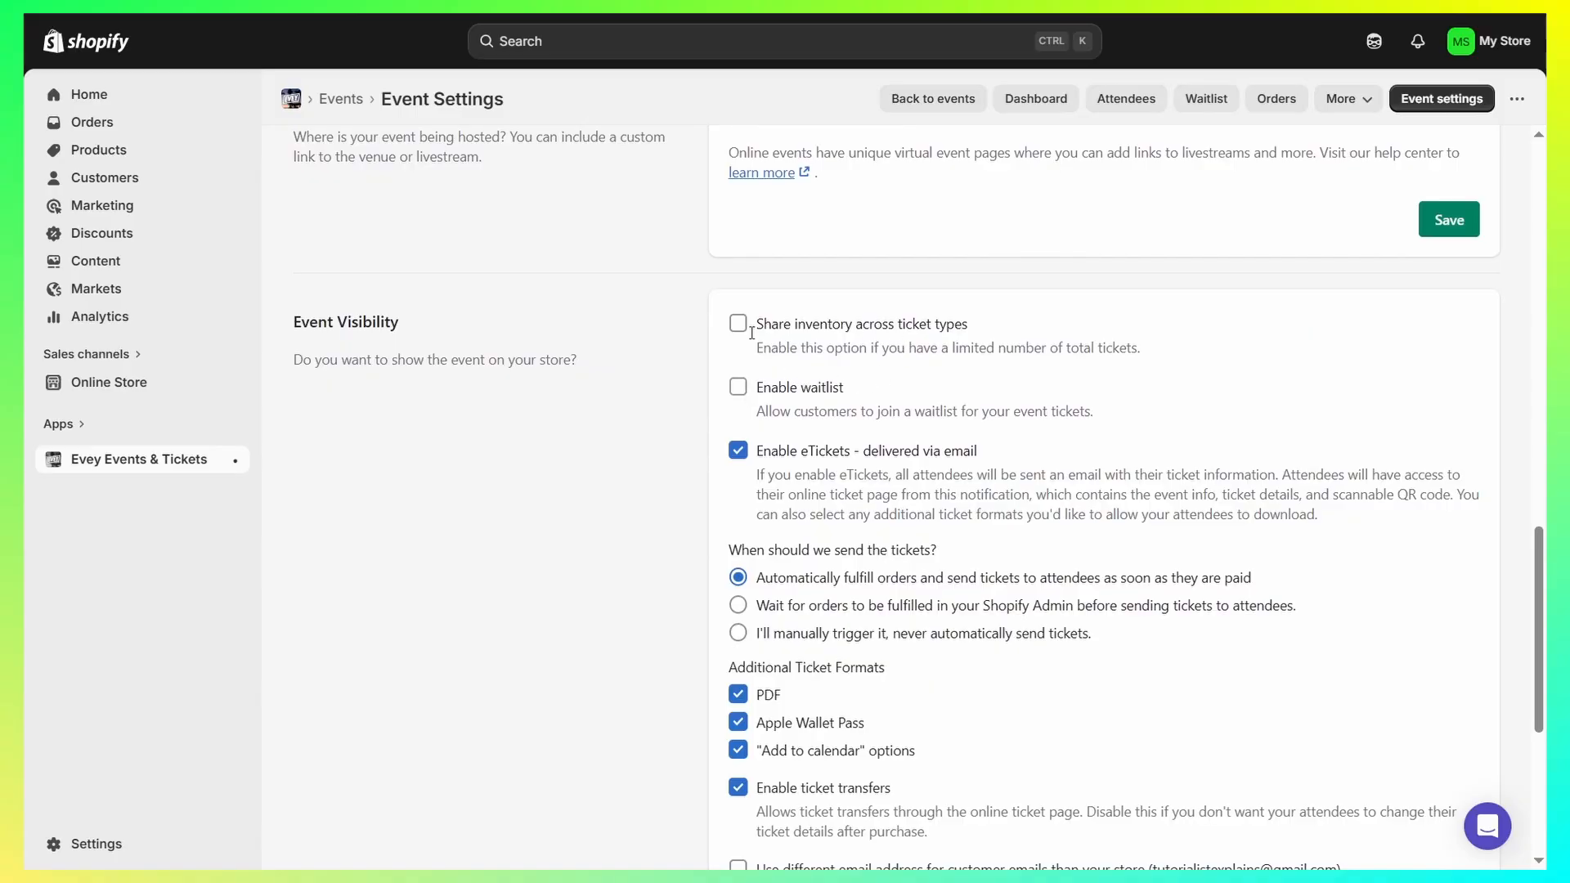
left_click_drag(296, 328, 482, 331)
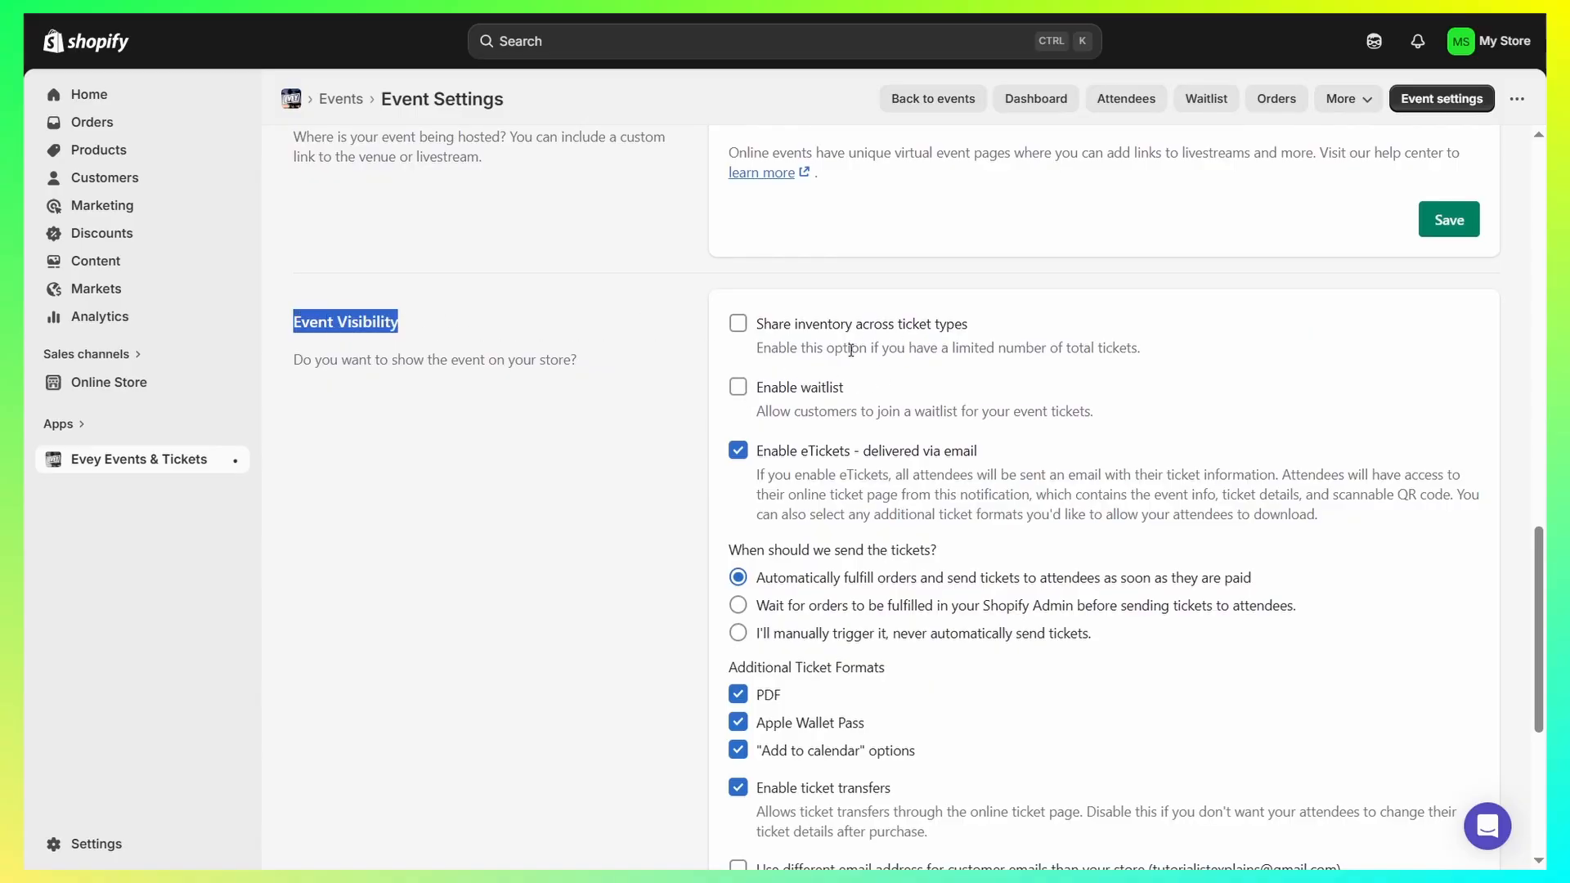
scroll(851, 350, "down", 2)
scroll(515, 378, "up", 12)
- Add a VIP ticket type priced at 20 to the event's tickets and save it
left_click(515, 378)
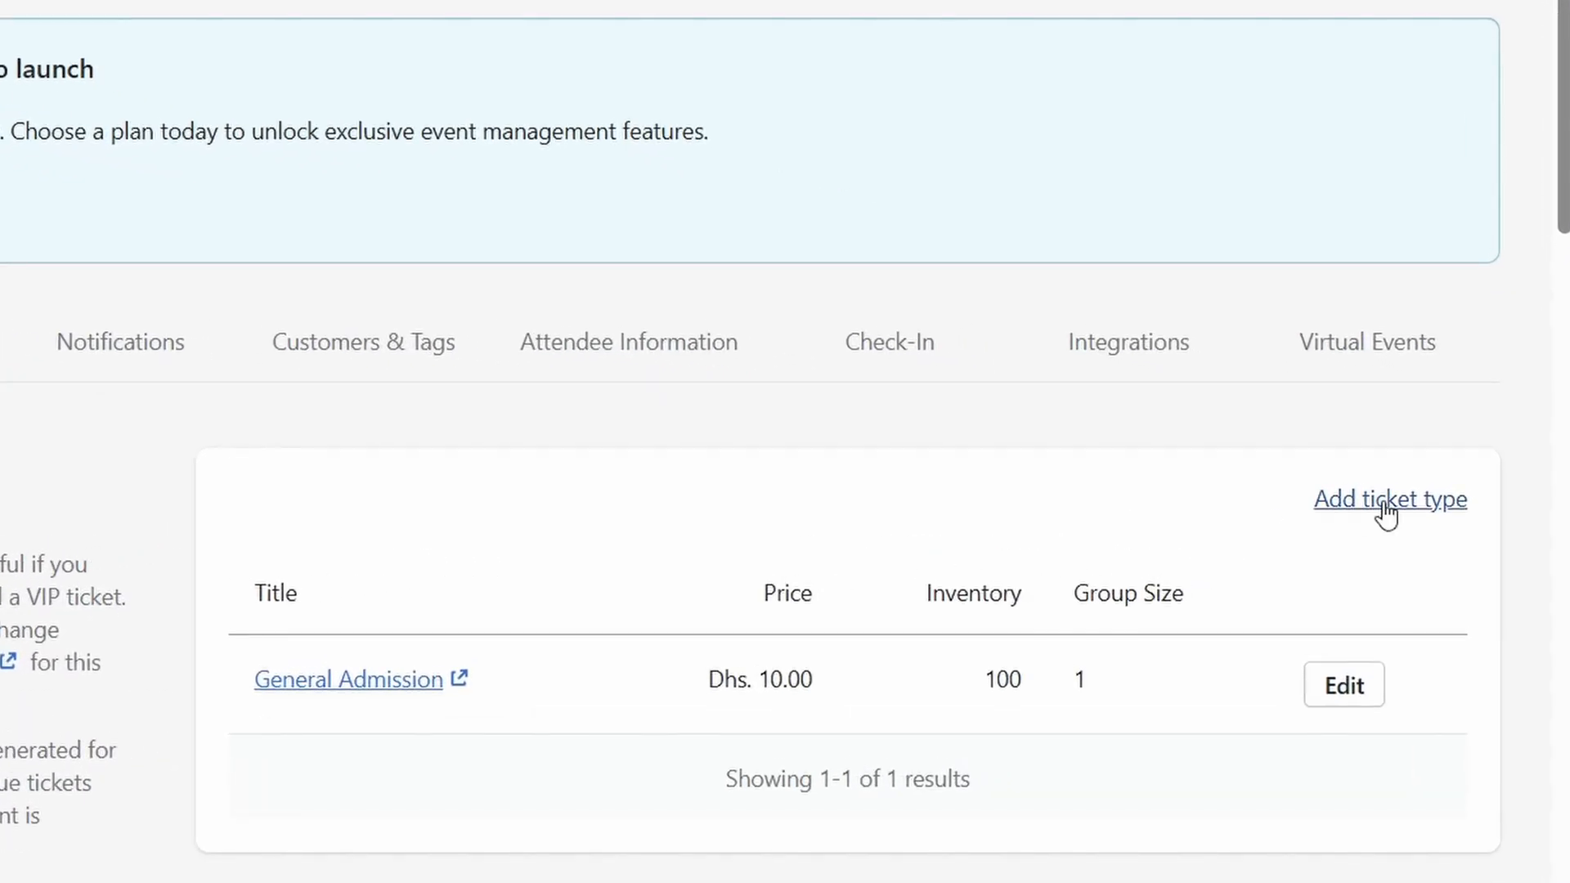
left_click(1412, 509)
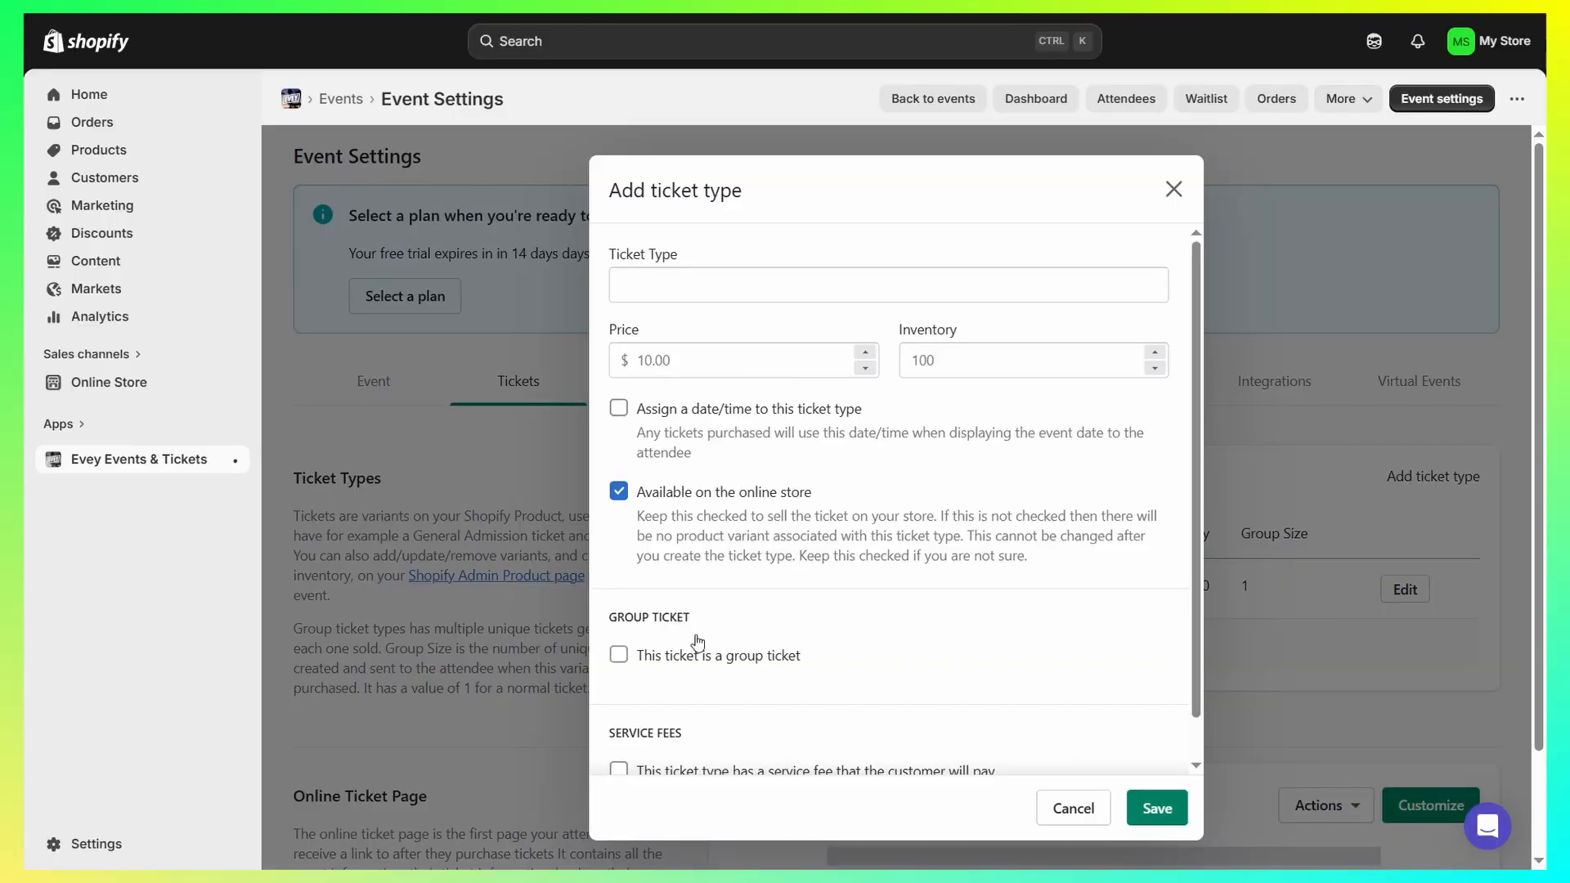
left_click(663, 288)
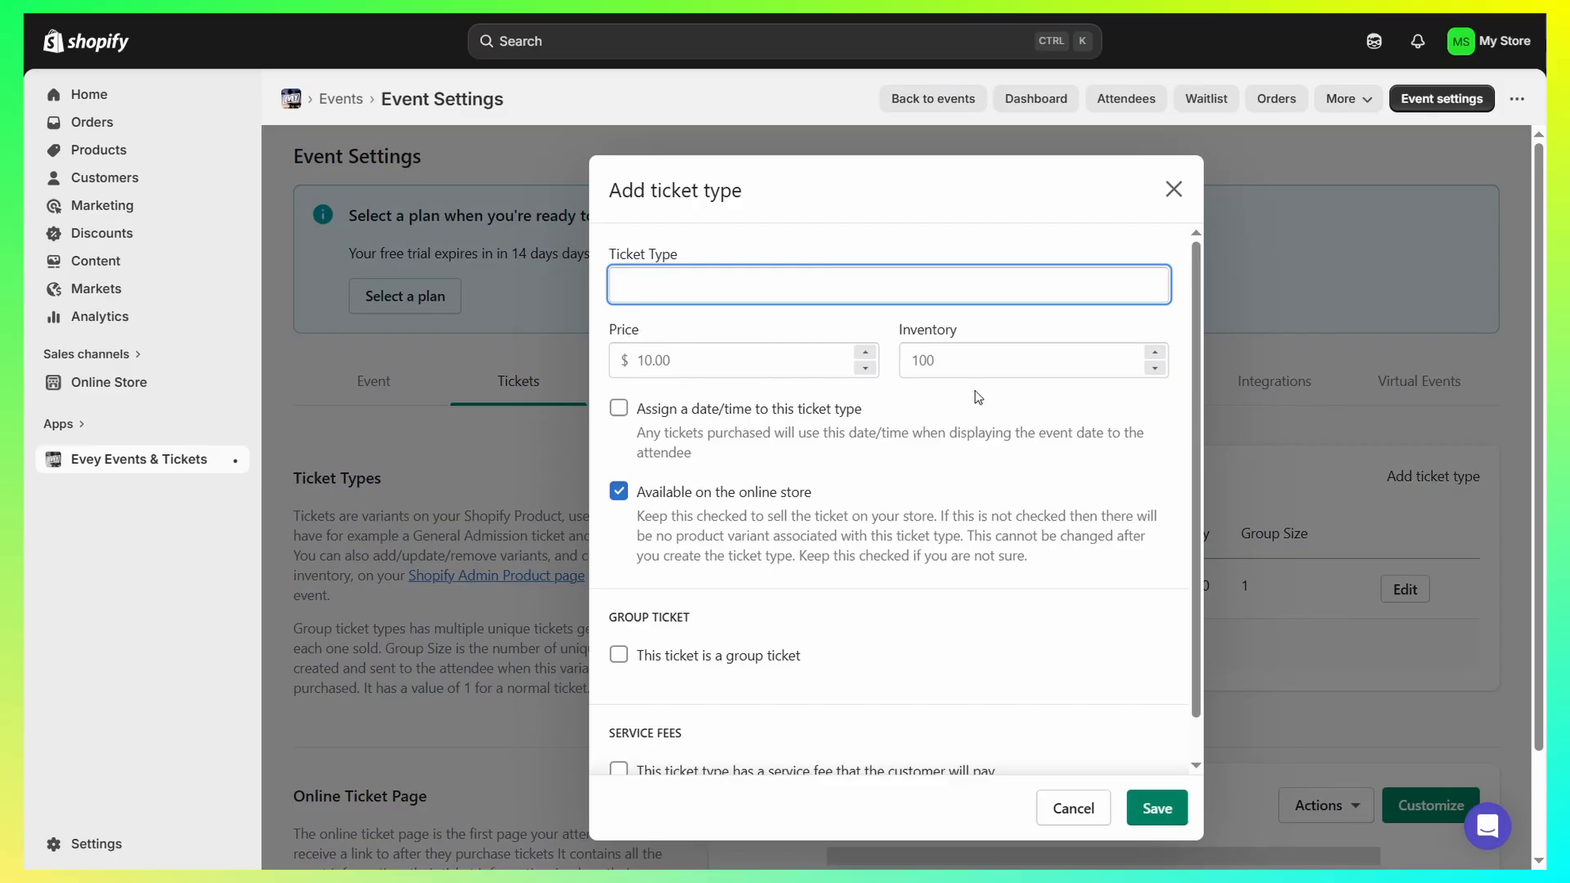
type("VIP")
left_click(637, 366)
type("20")
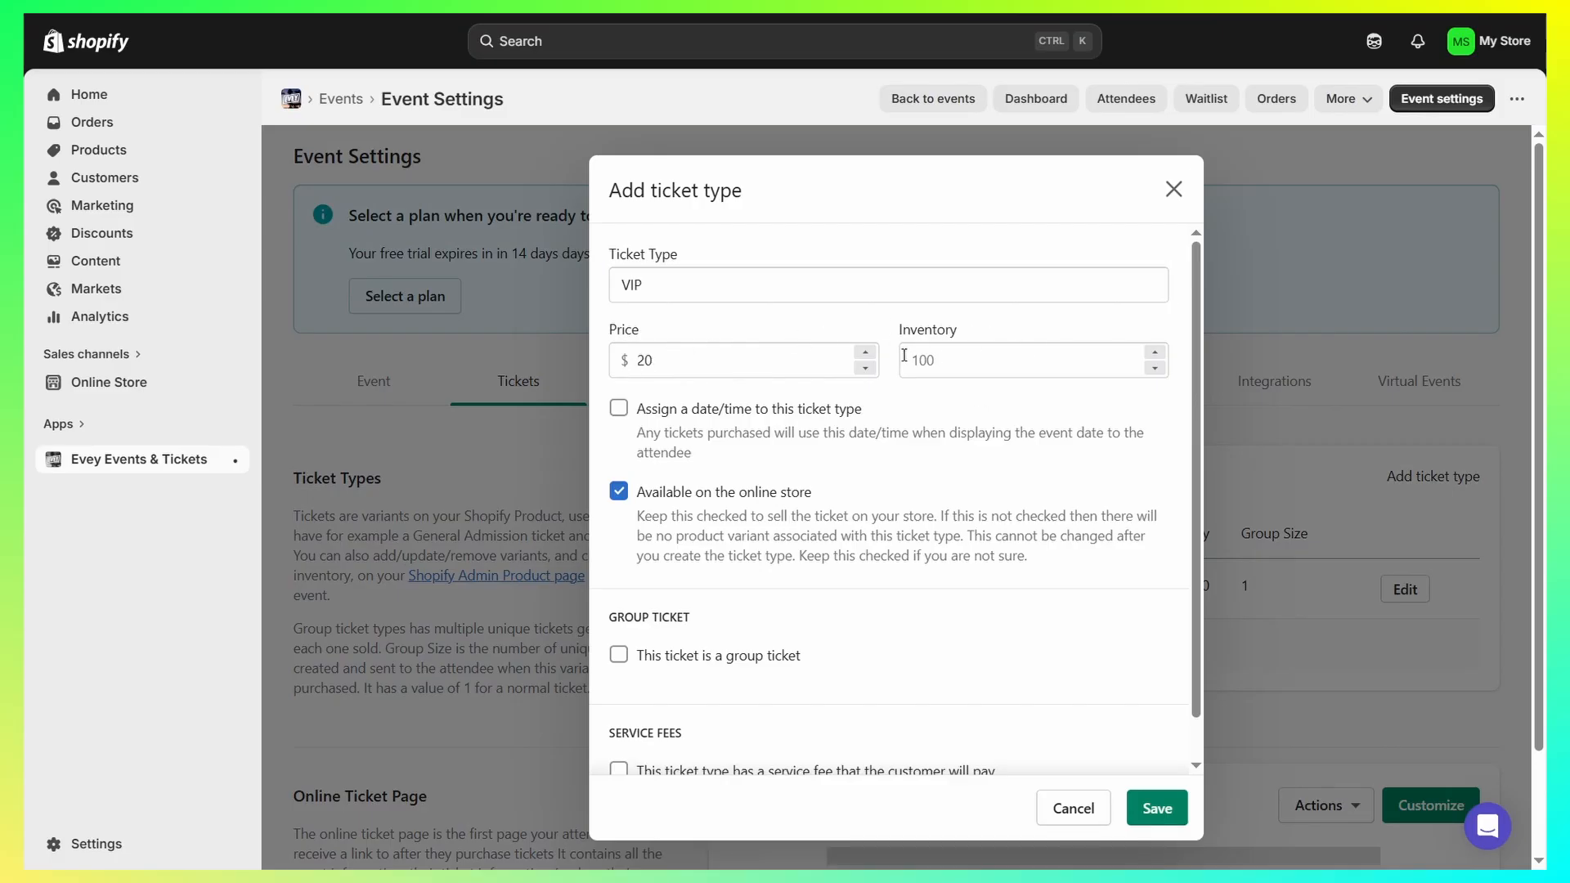
scroll(1060, 389, "down", 1)
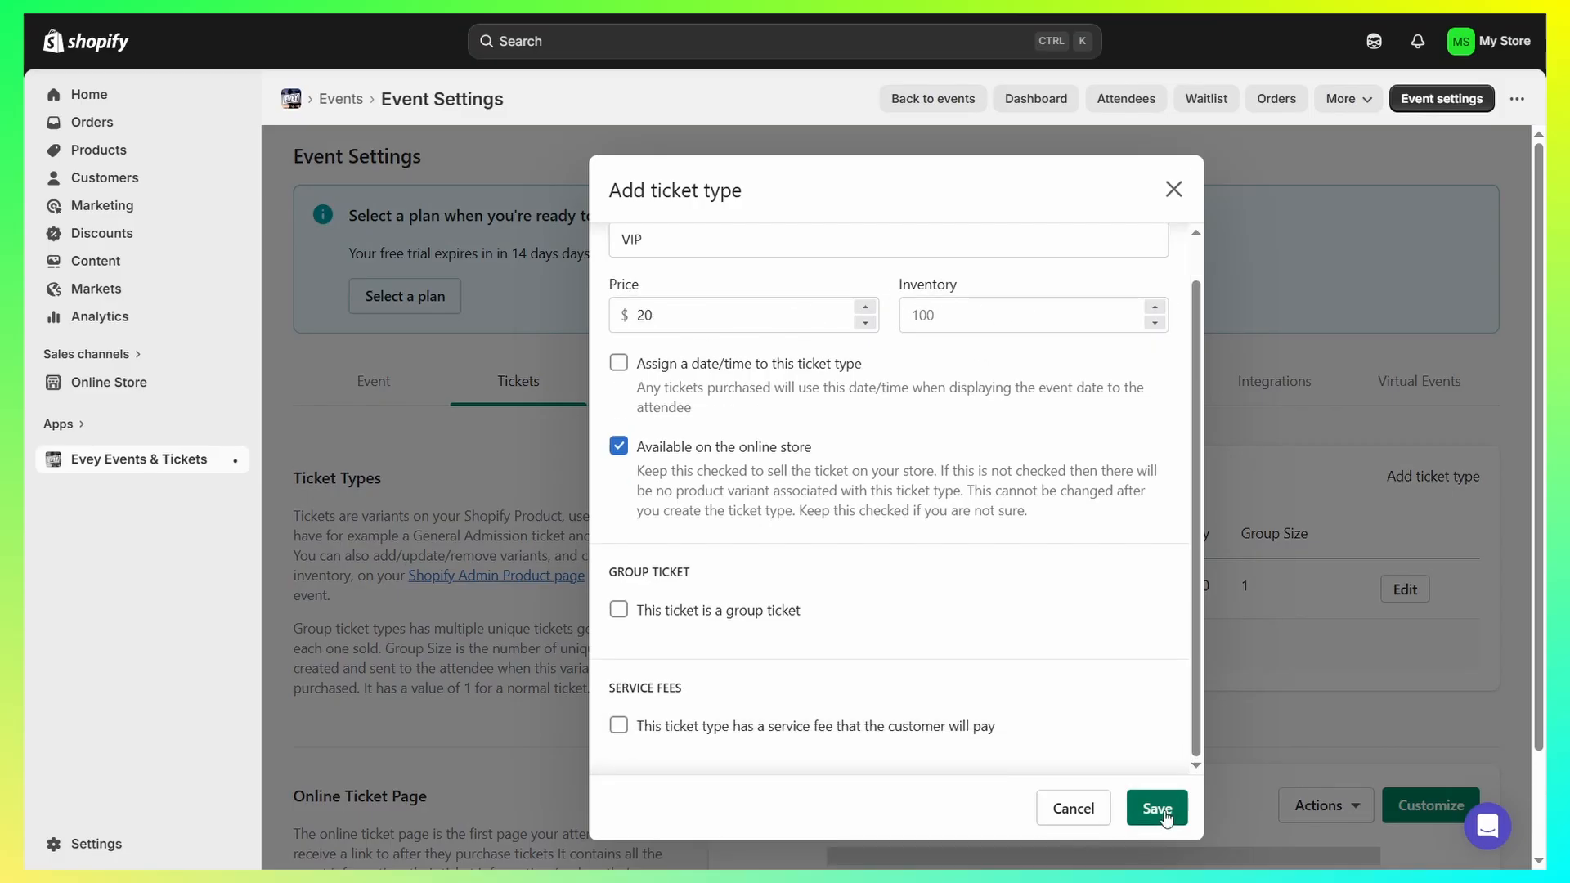
left_click(1161, 809)
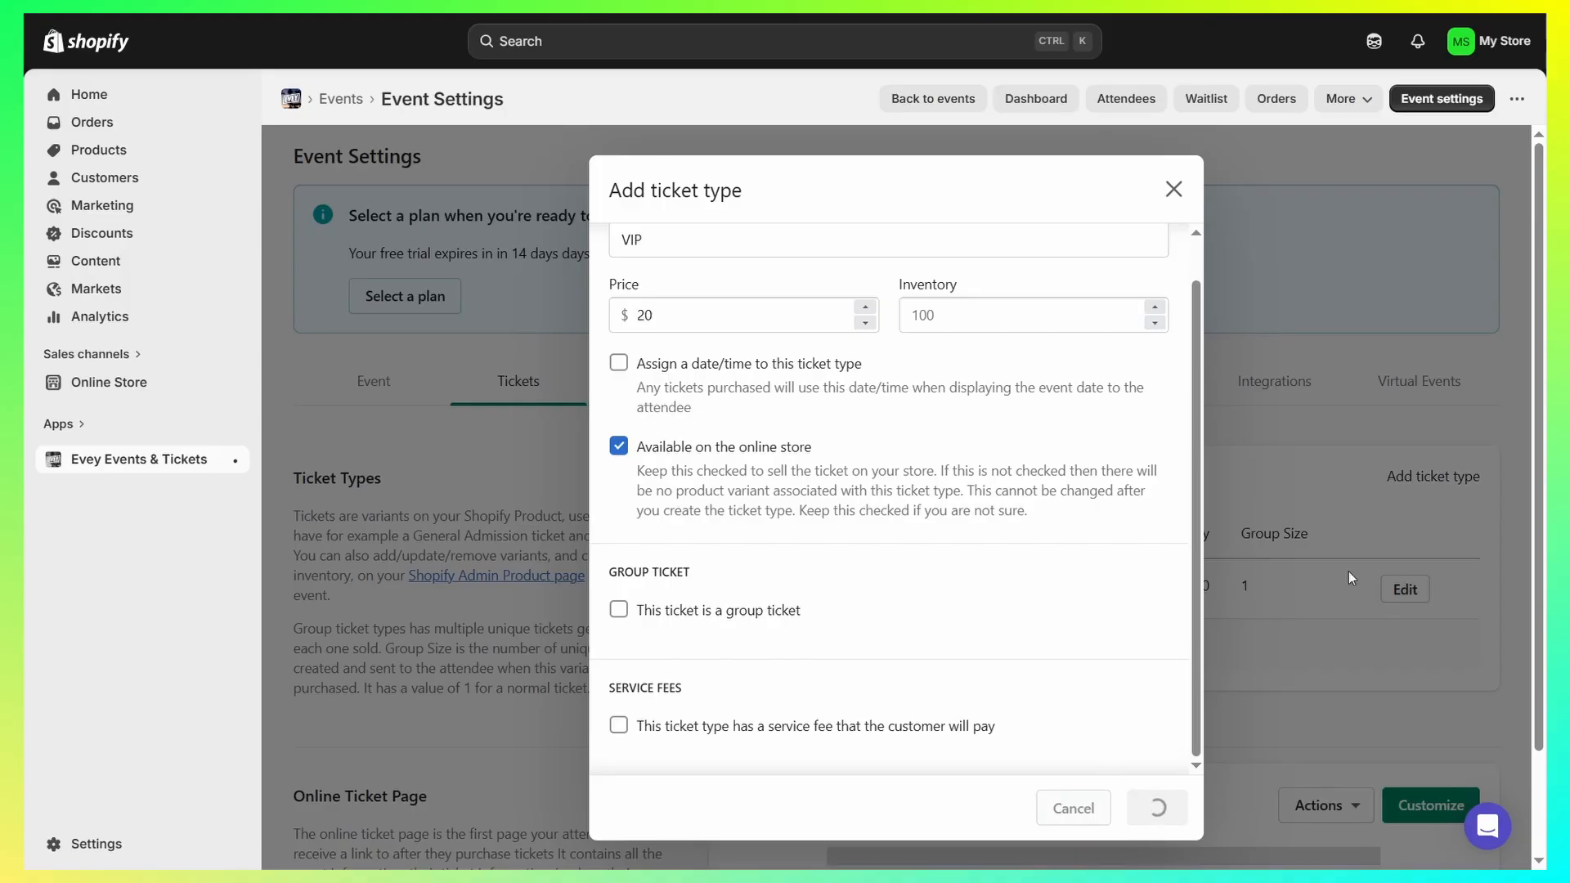
- Examine the online ticket page, PDF ticket, Apple Wallet Pass, ticket code and QR code template settings
scroll(647, 490, "down", 5)
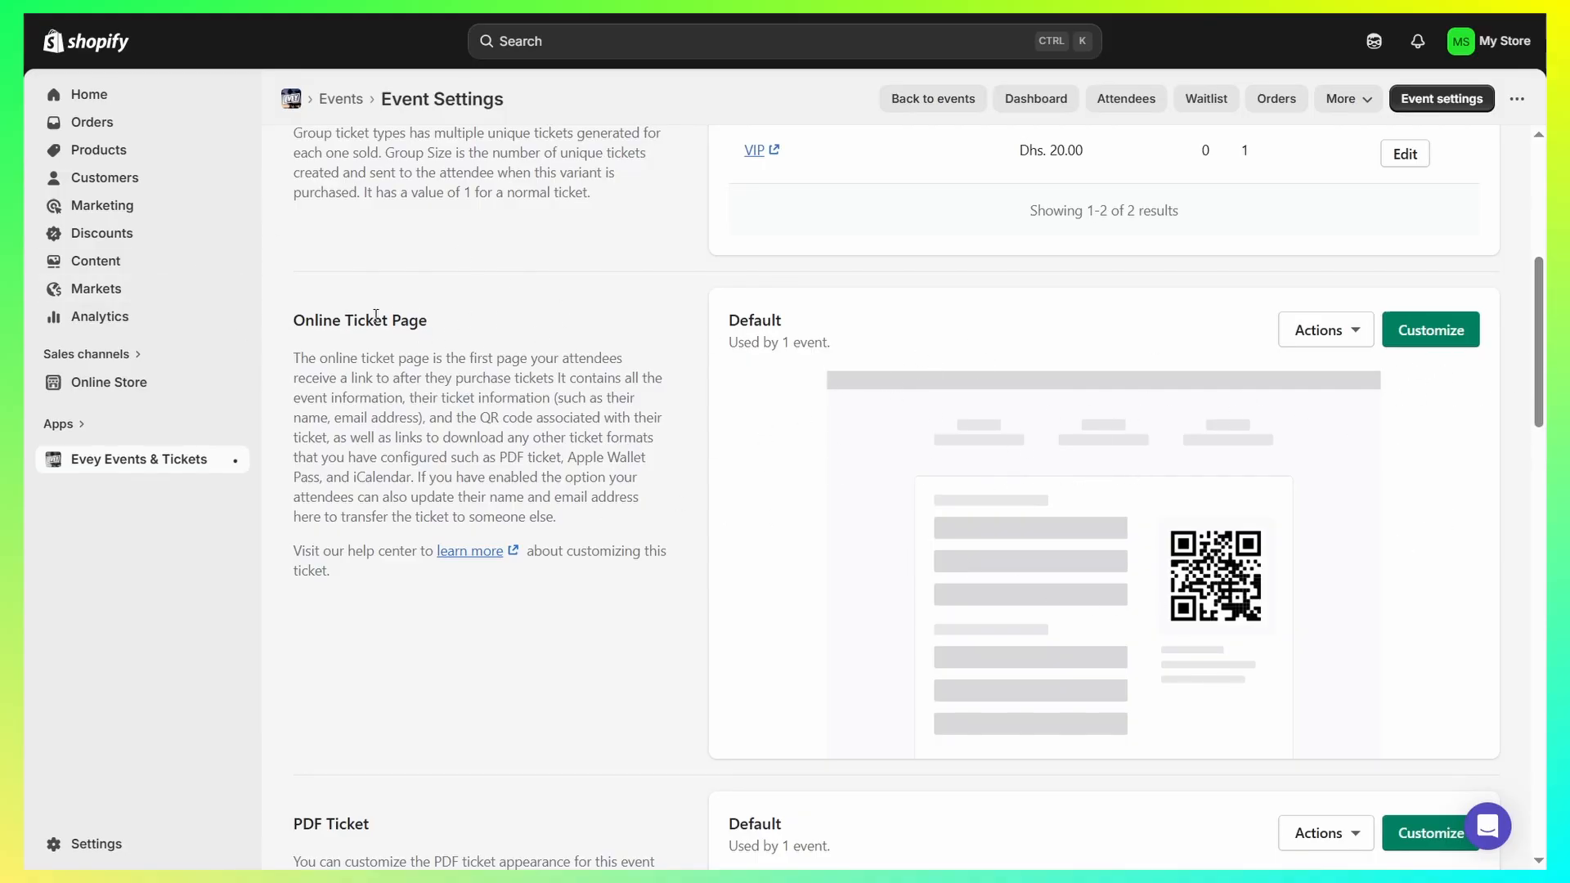
left_click_drag(421, 355, 658, 481)
left_click(657, 481)
scroll(917, 567, "down", 8)
scroll(803, 471, "up", 5)
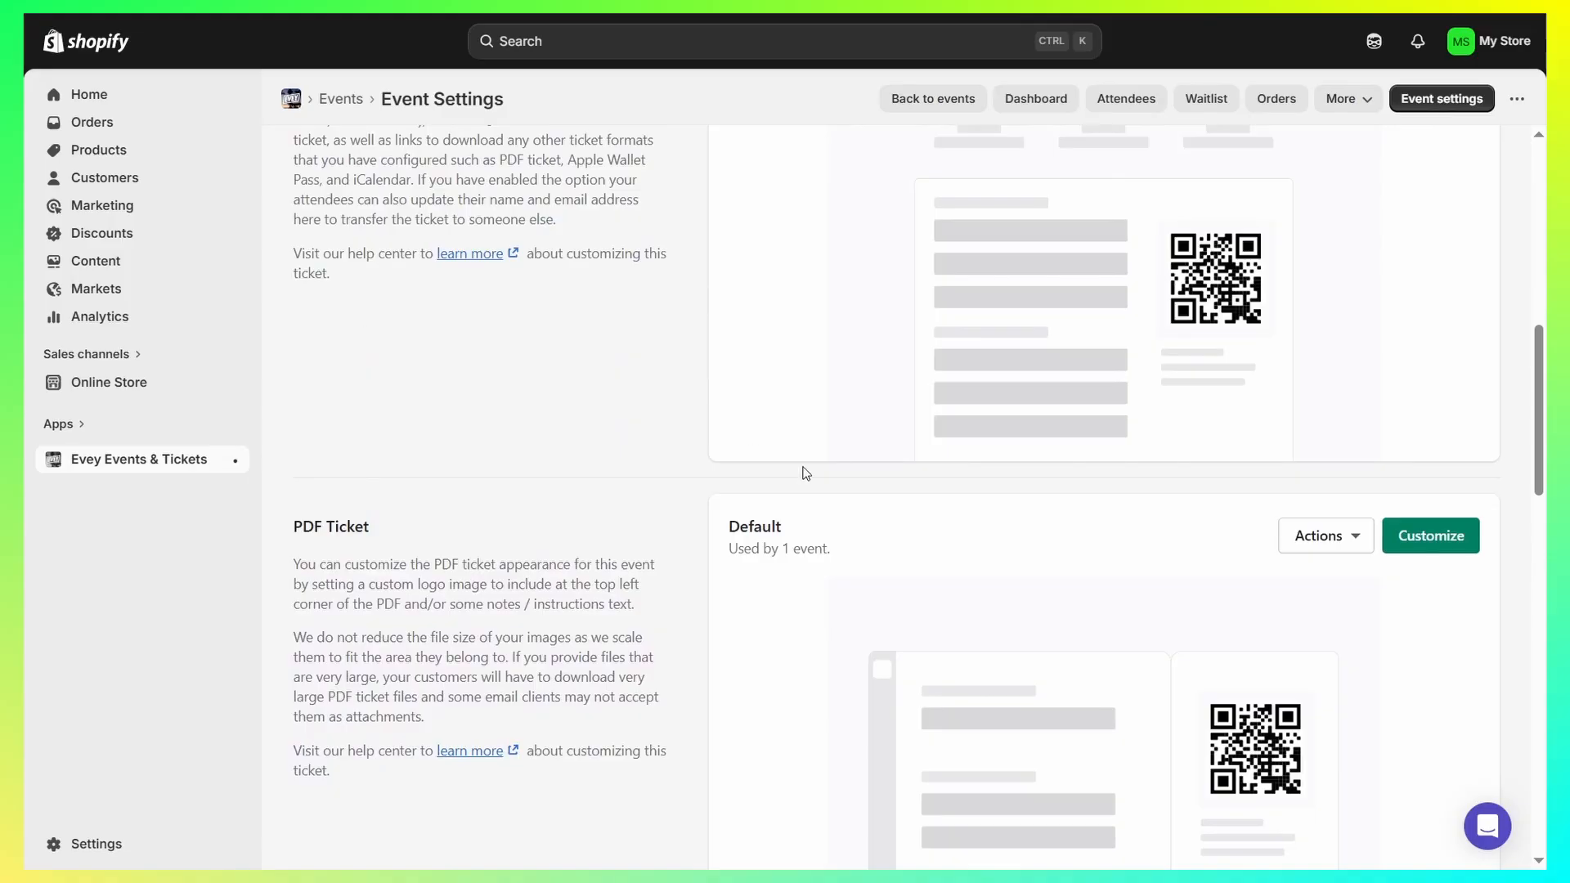
scroll(365, 520, "down", 3)
scroll(497, 405, "down", 15)
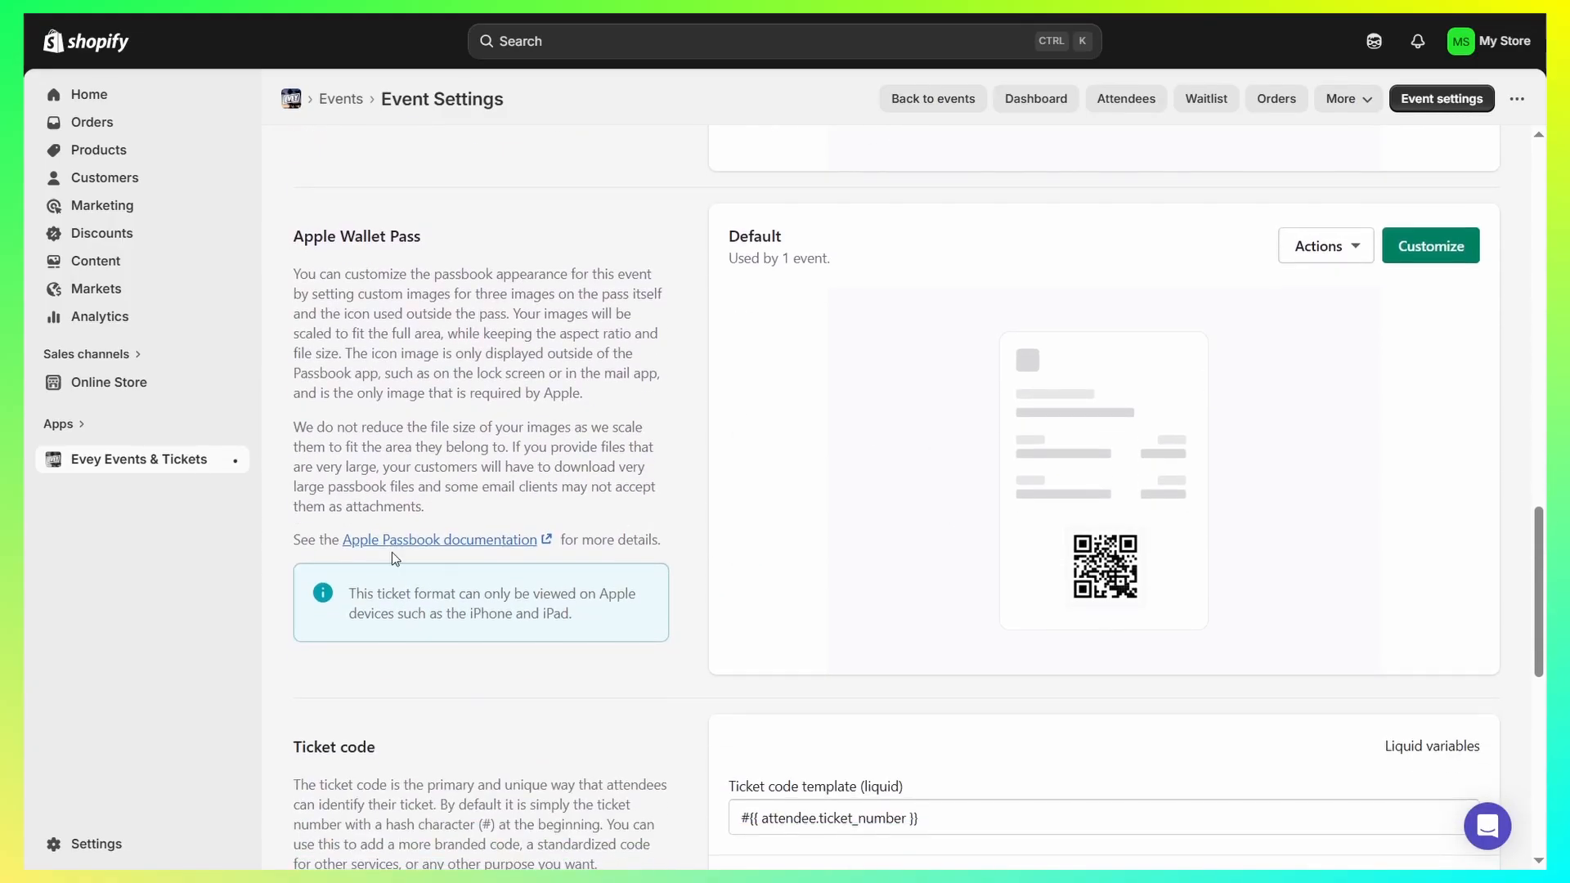
scroll(609, 341, "up", 8)
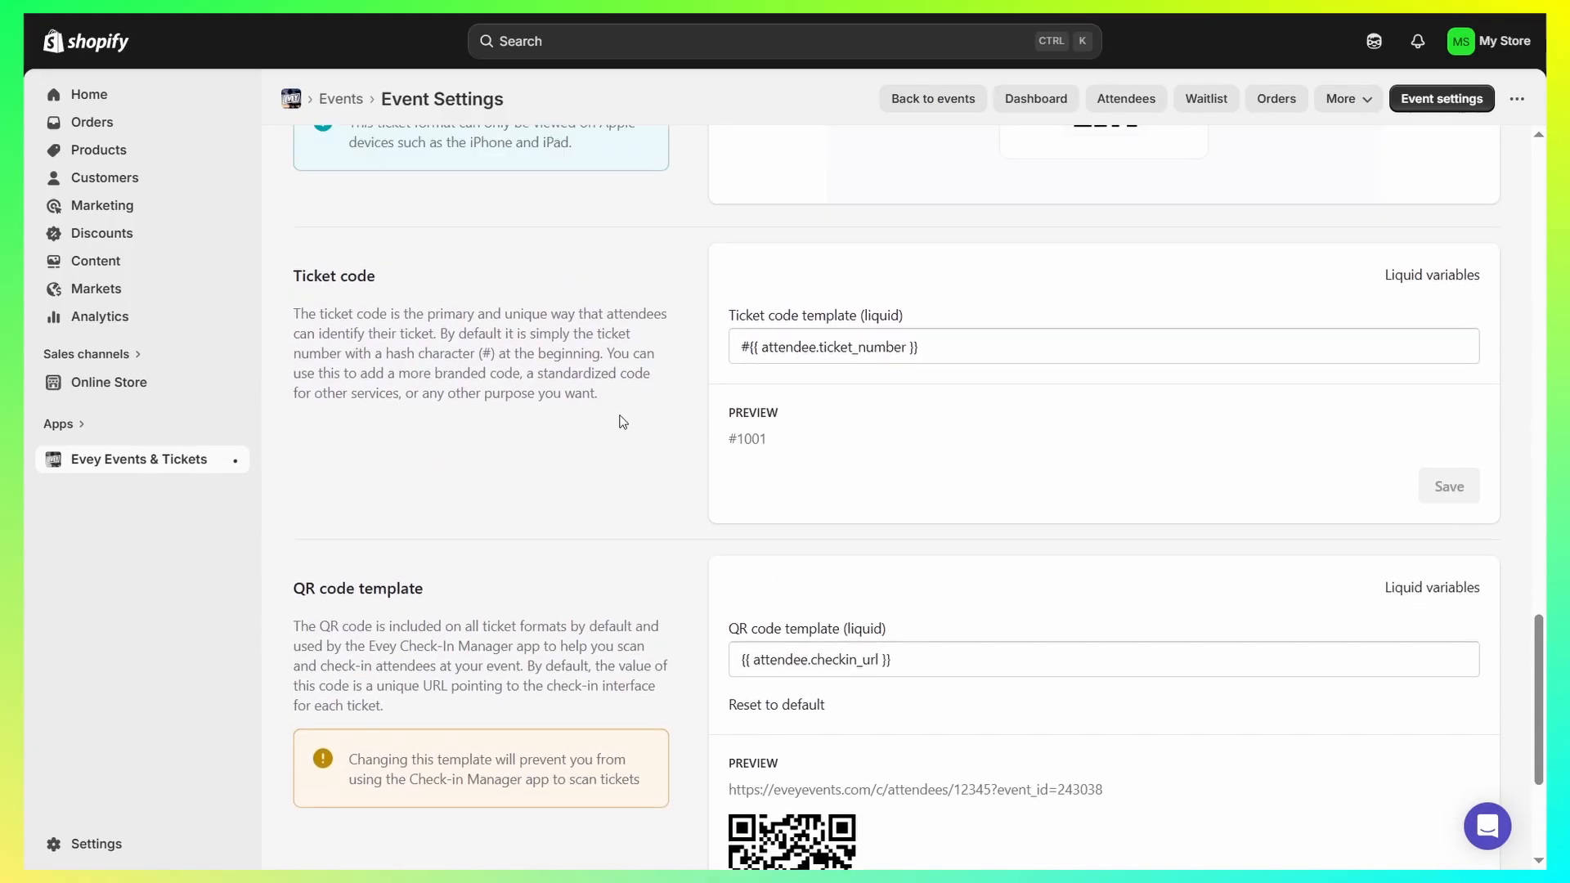
scroll(736, 253, "up", 10)
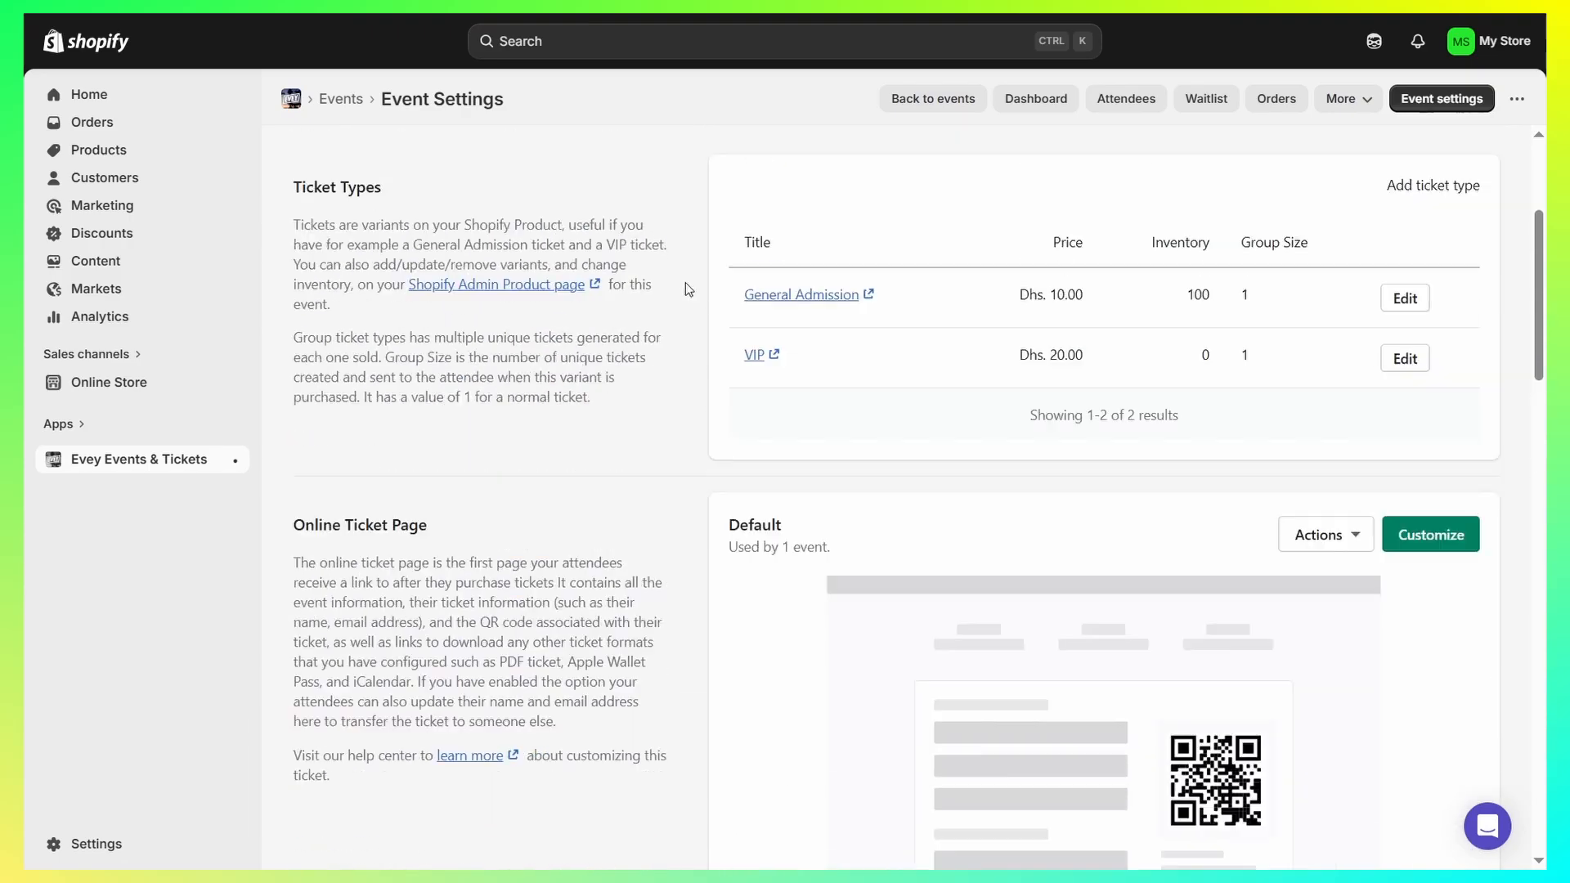
- Open the Virtual Events settings and examine the live video content options and the Livestream URL setting
left_click(425, 389)
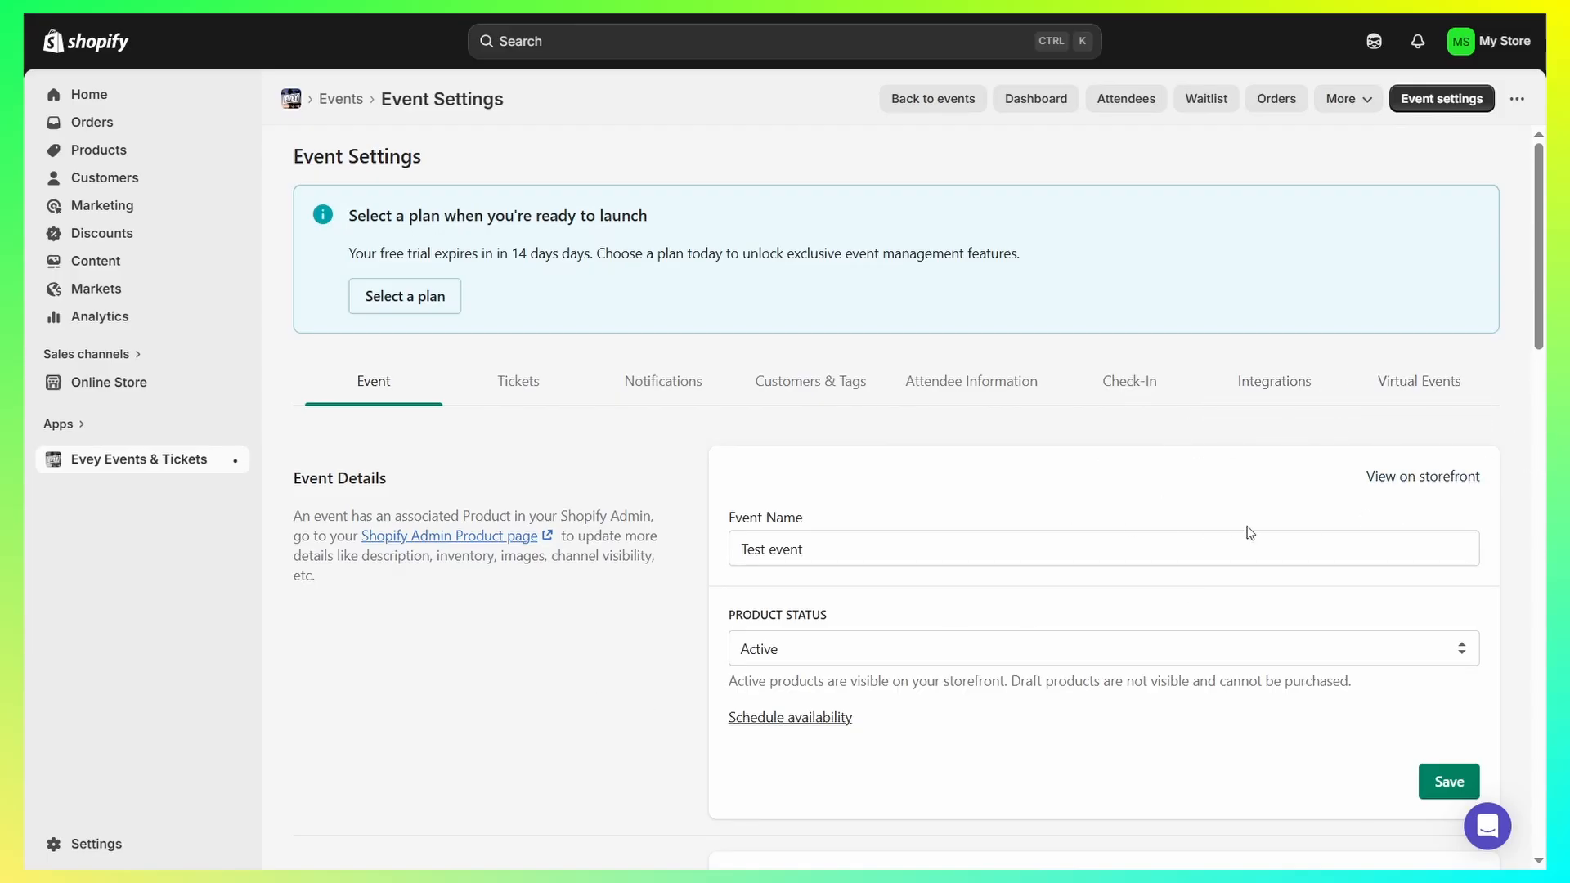
left_click(1423, 388)
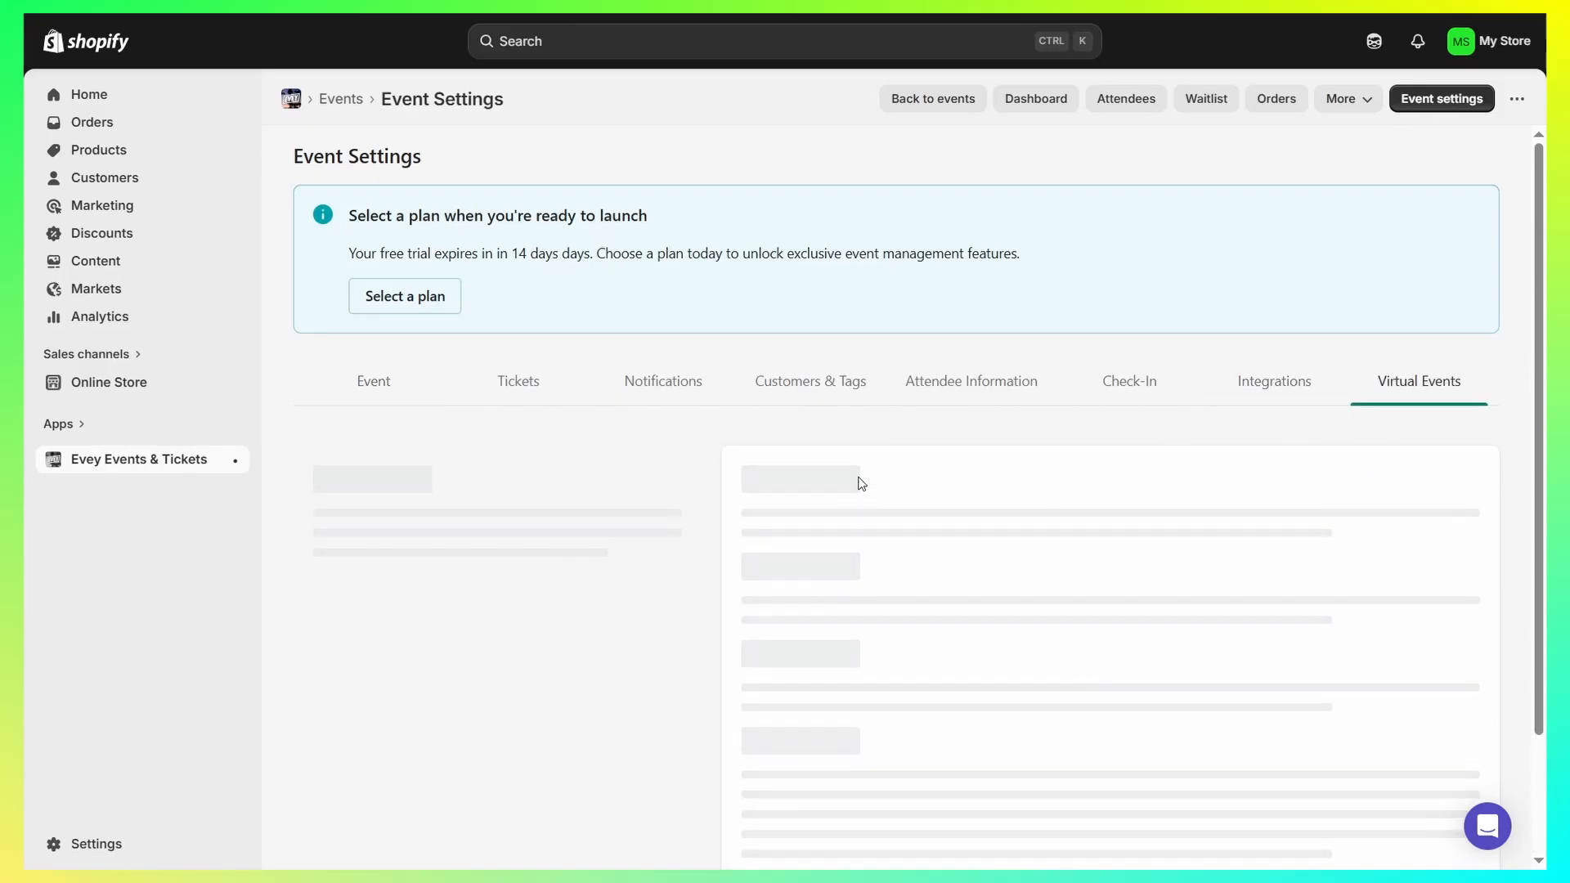
scroll(1069, 470, "down", 4)
left_click(853, 387)
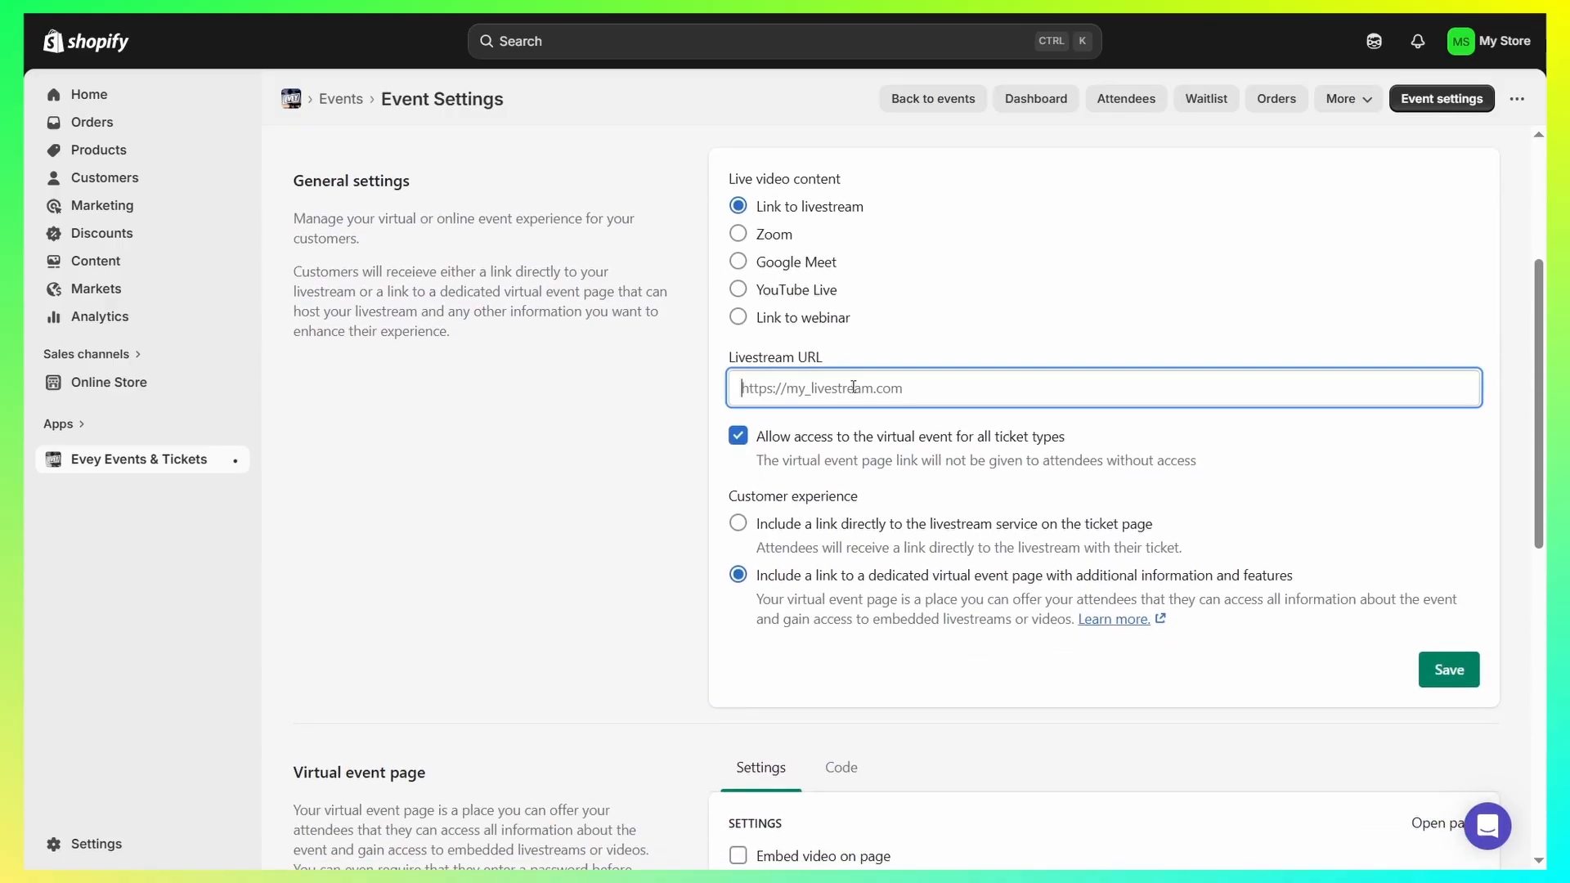
left_click_drag(721, 187, 888, 191)
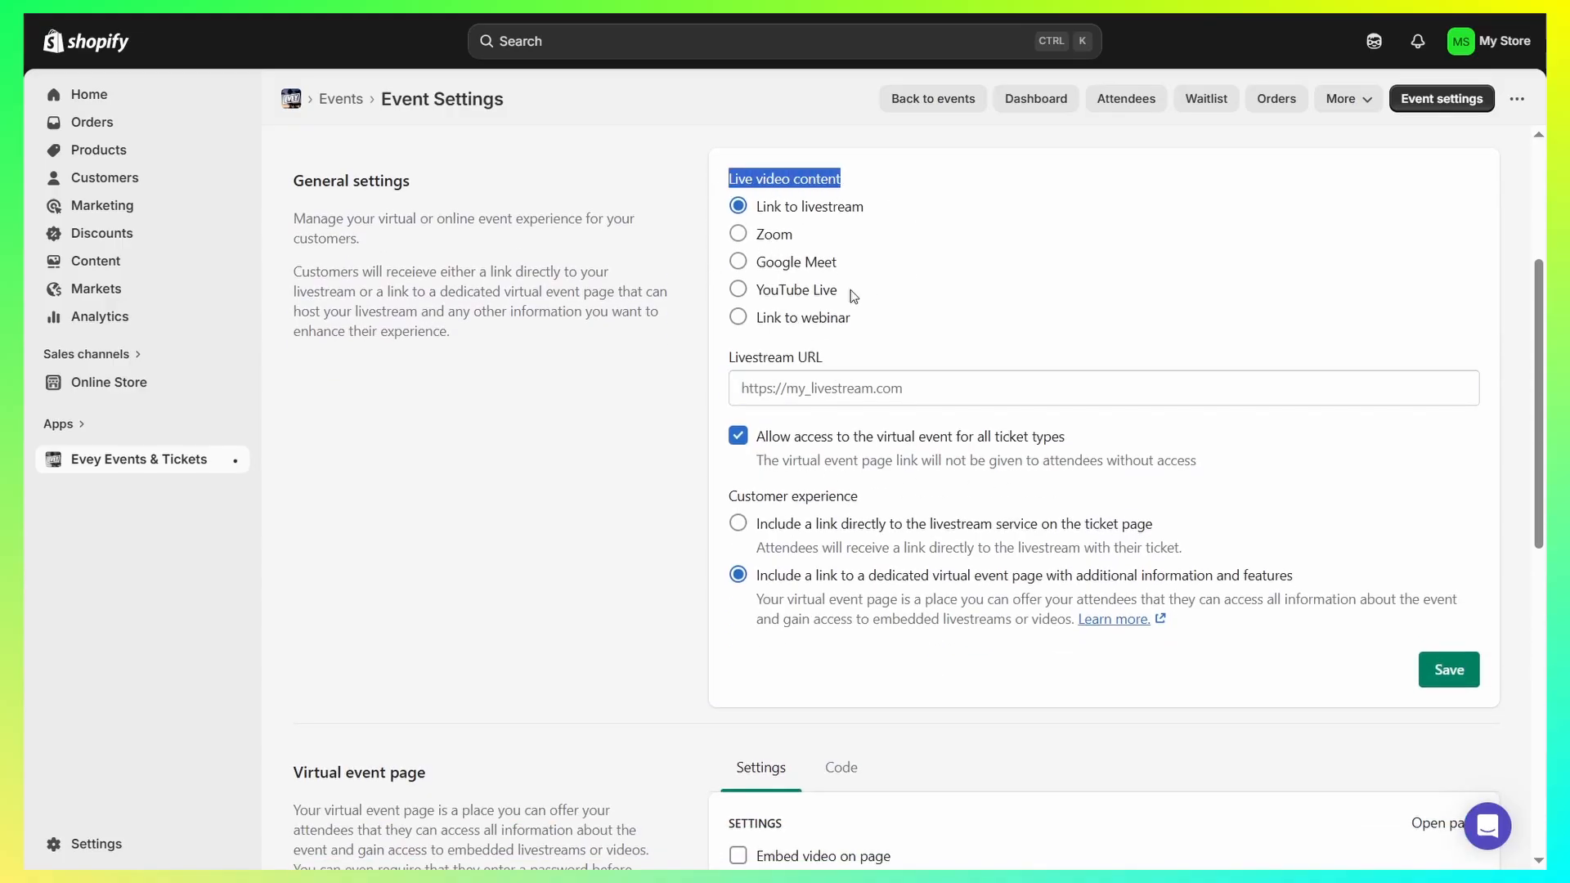
- Switch the live video content to Google Meet and review the virtual event page's access control and design settings
left_click(788, 397)
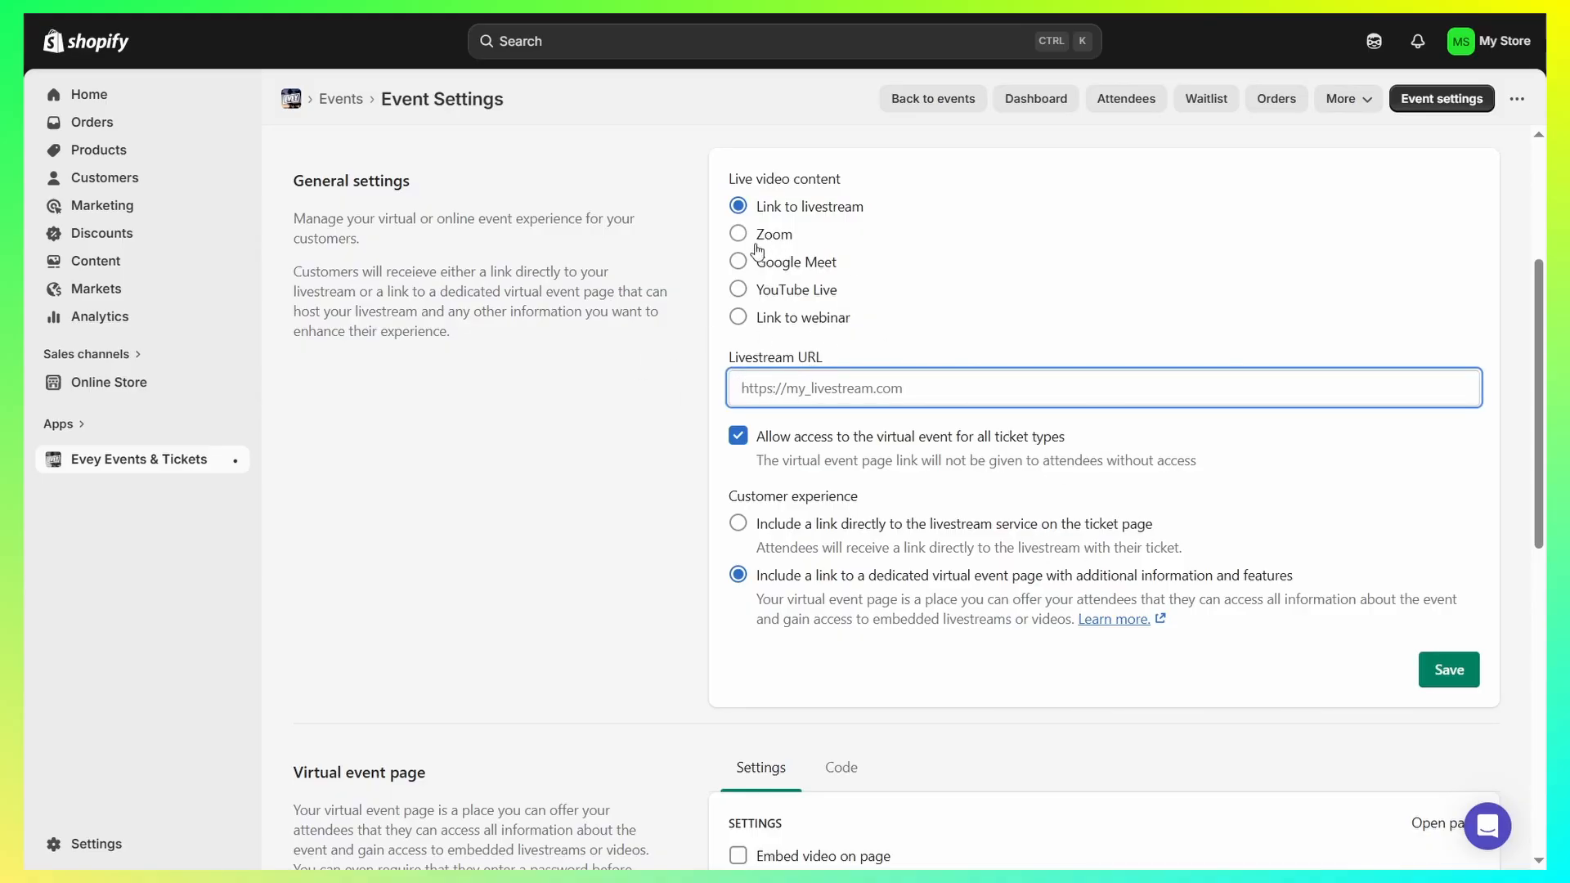
left_click(737, 262)
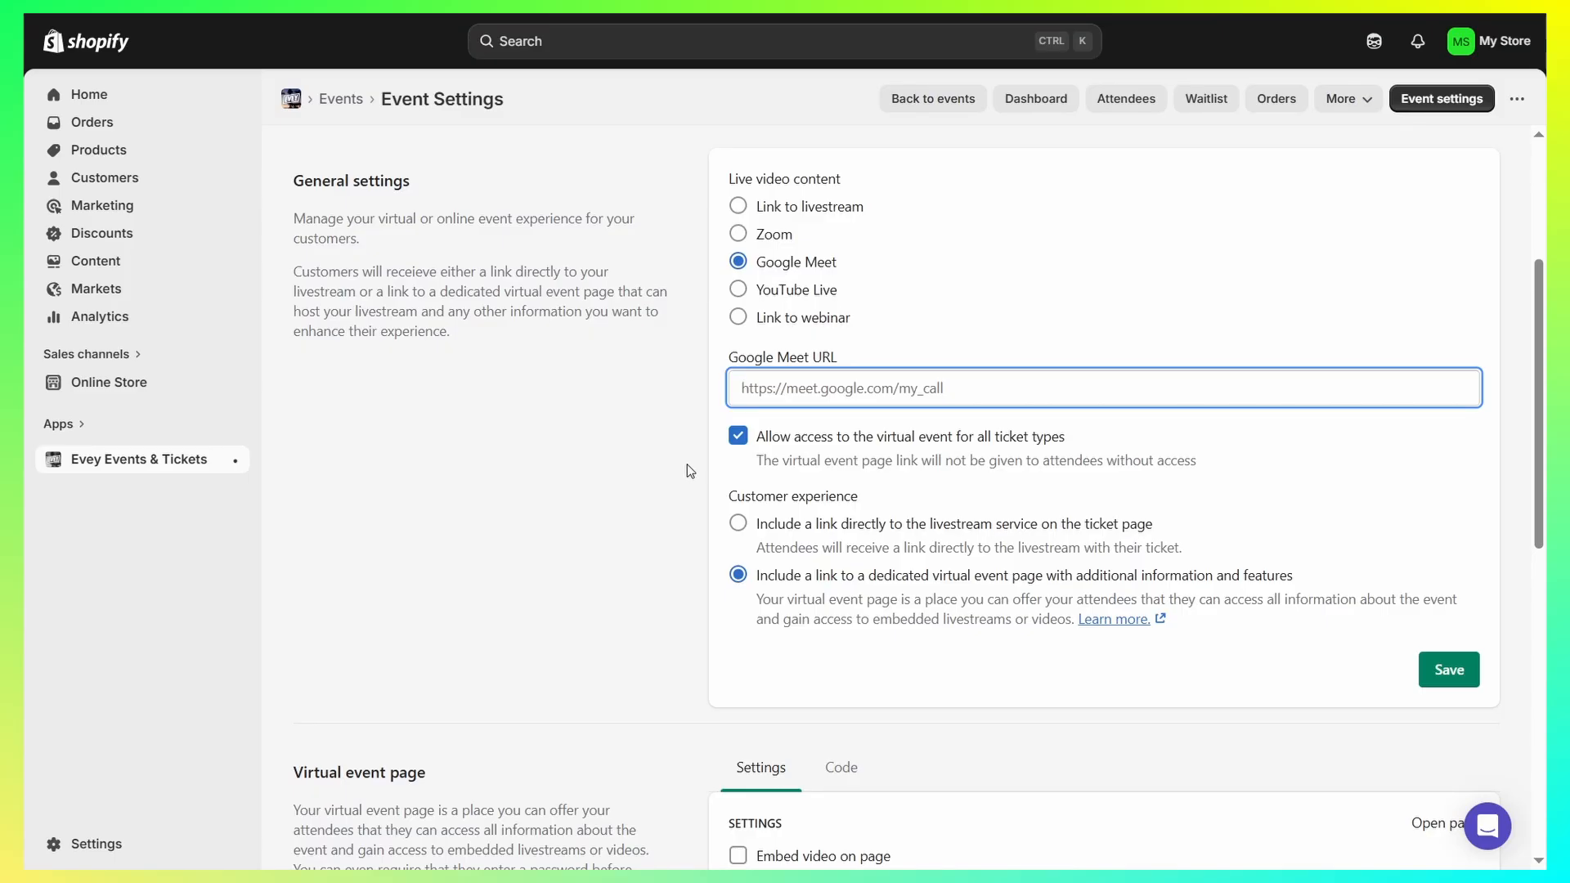
scroll(806, 667, "down", 10)
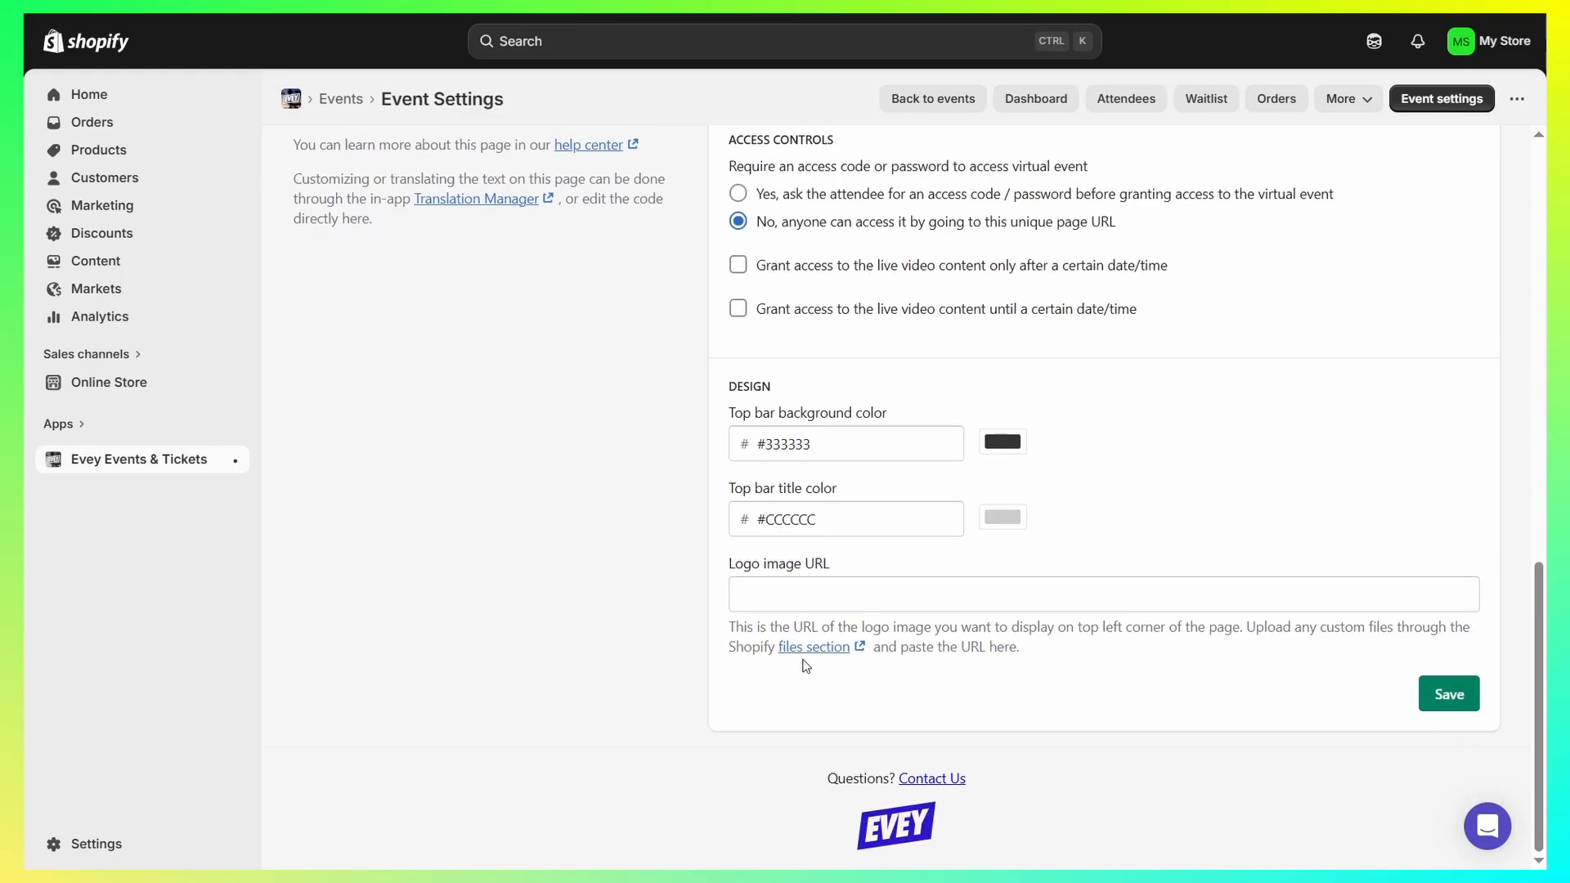
scroll(818, 655, "up", 10)
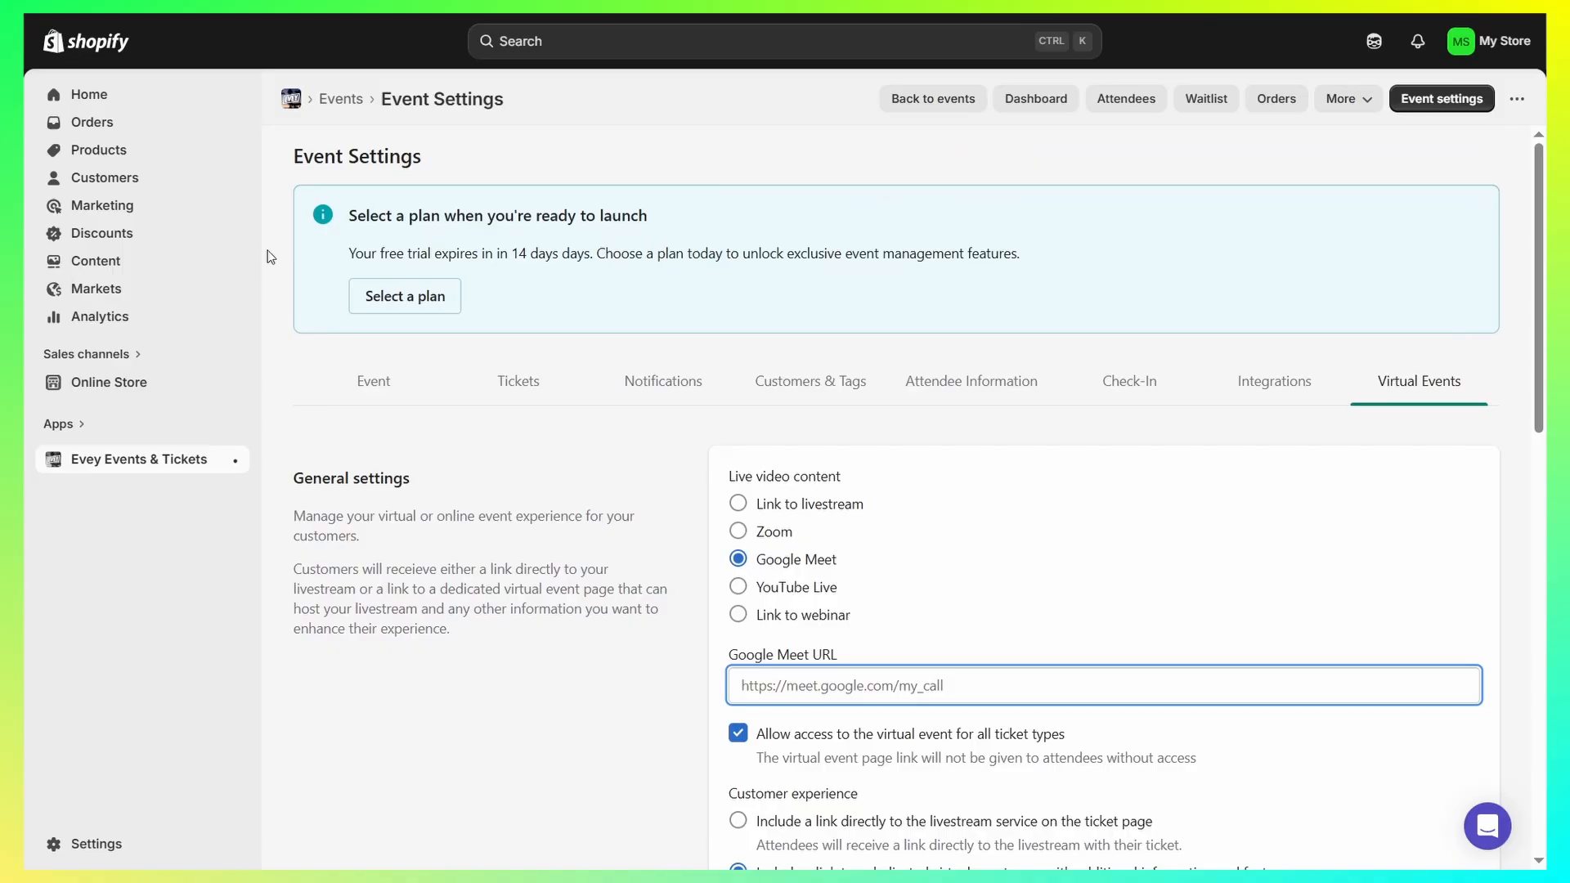
- Open the Test event product, set the VIP variant's available quantity to 100, and save the product
left_click(137, 149)
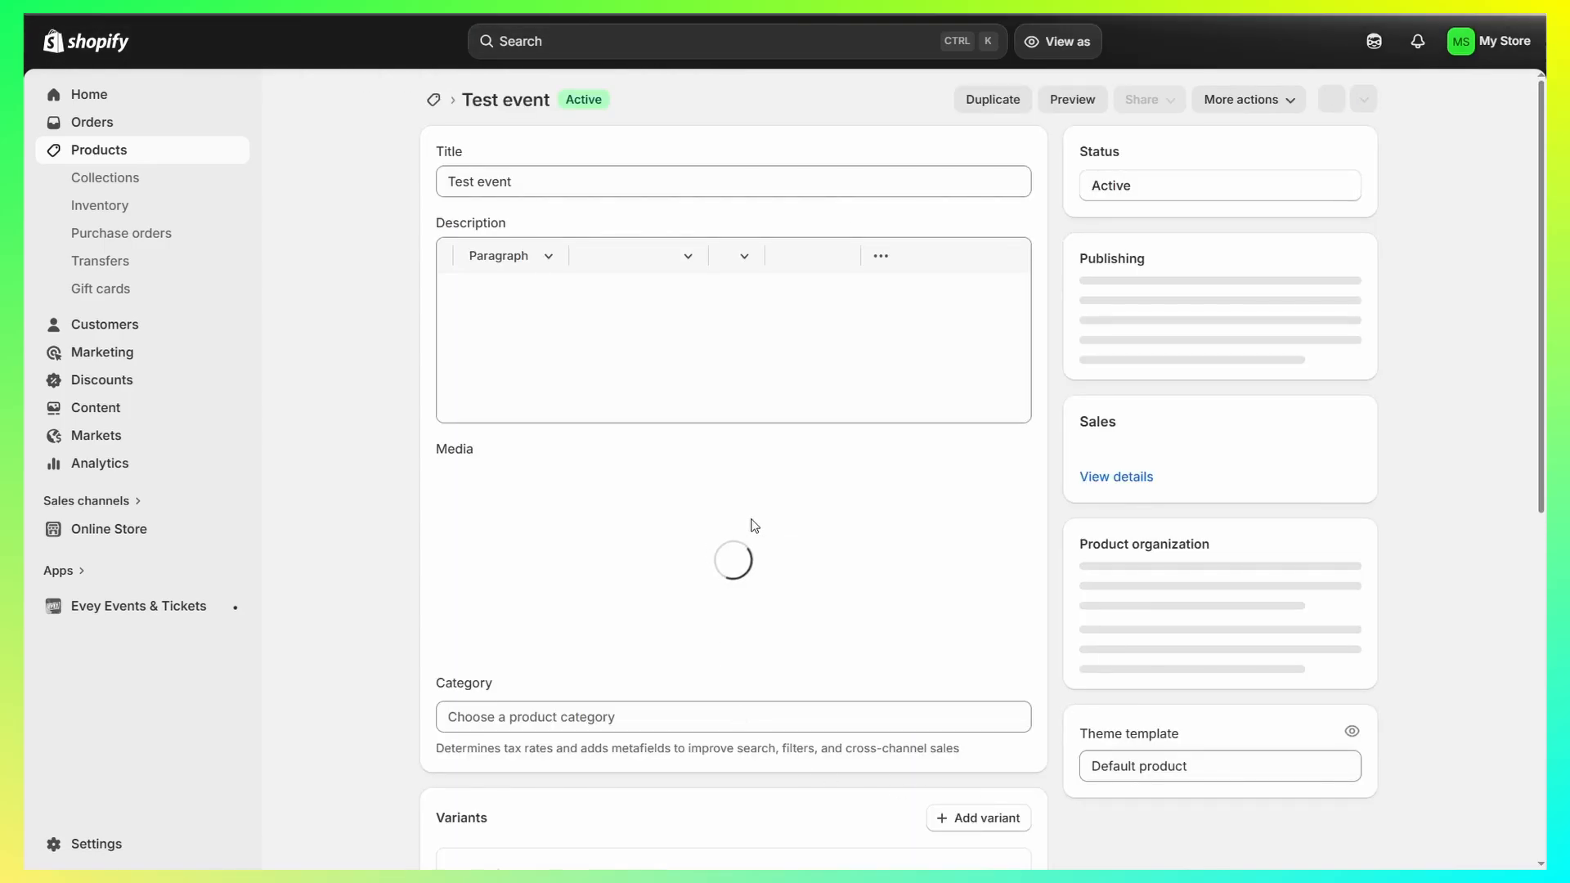
scroll(827, 676, "down", 7)
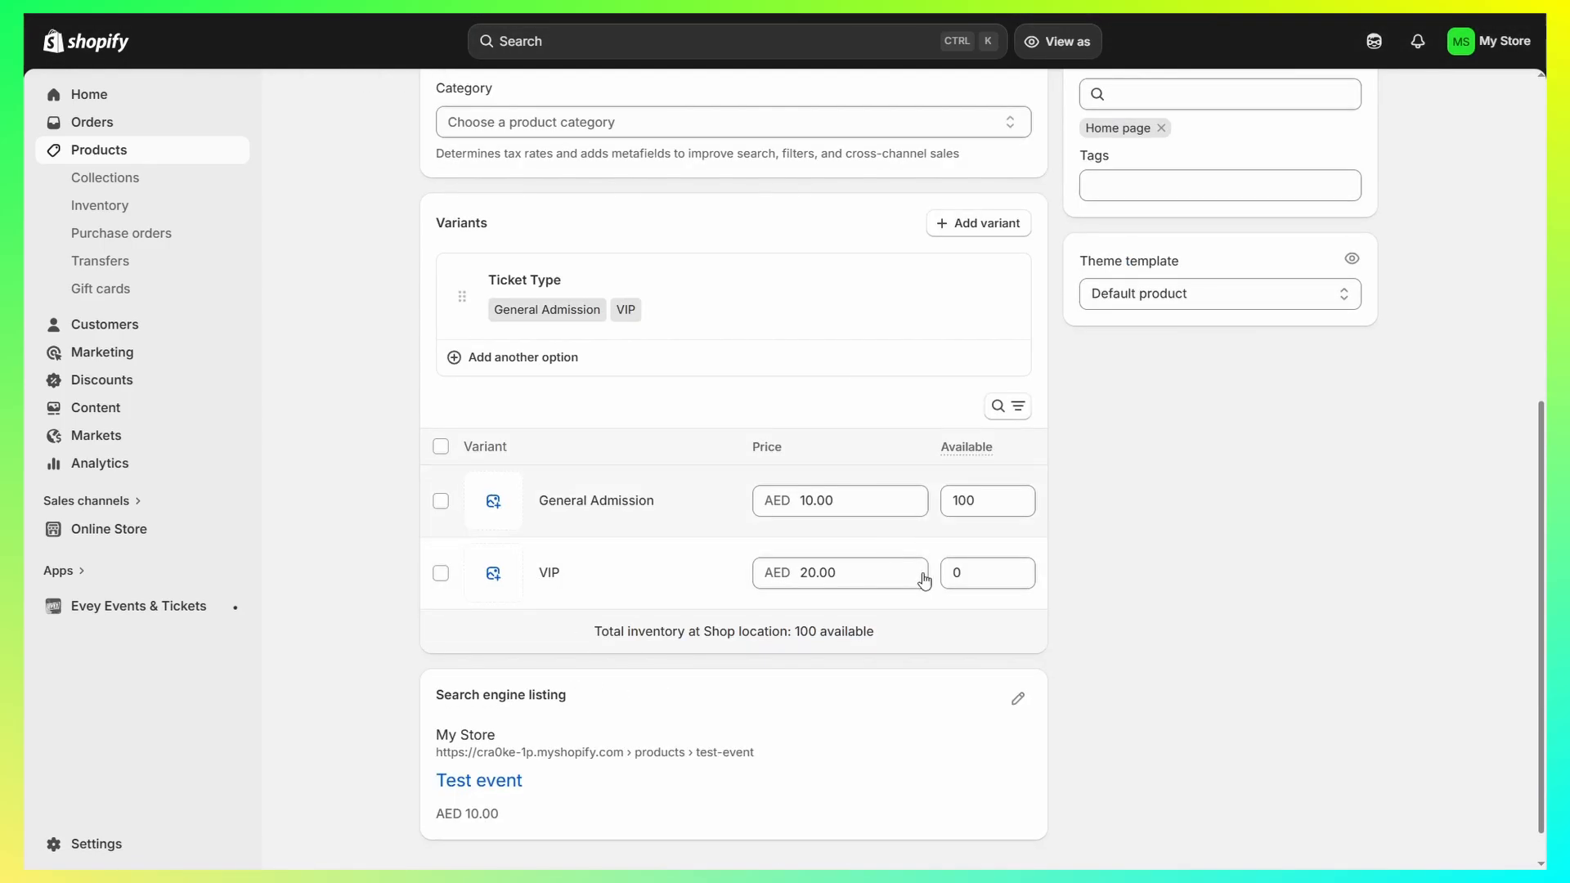
scroll(542, 420, "up", 2)
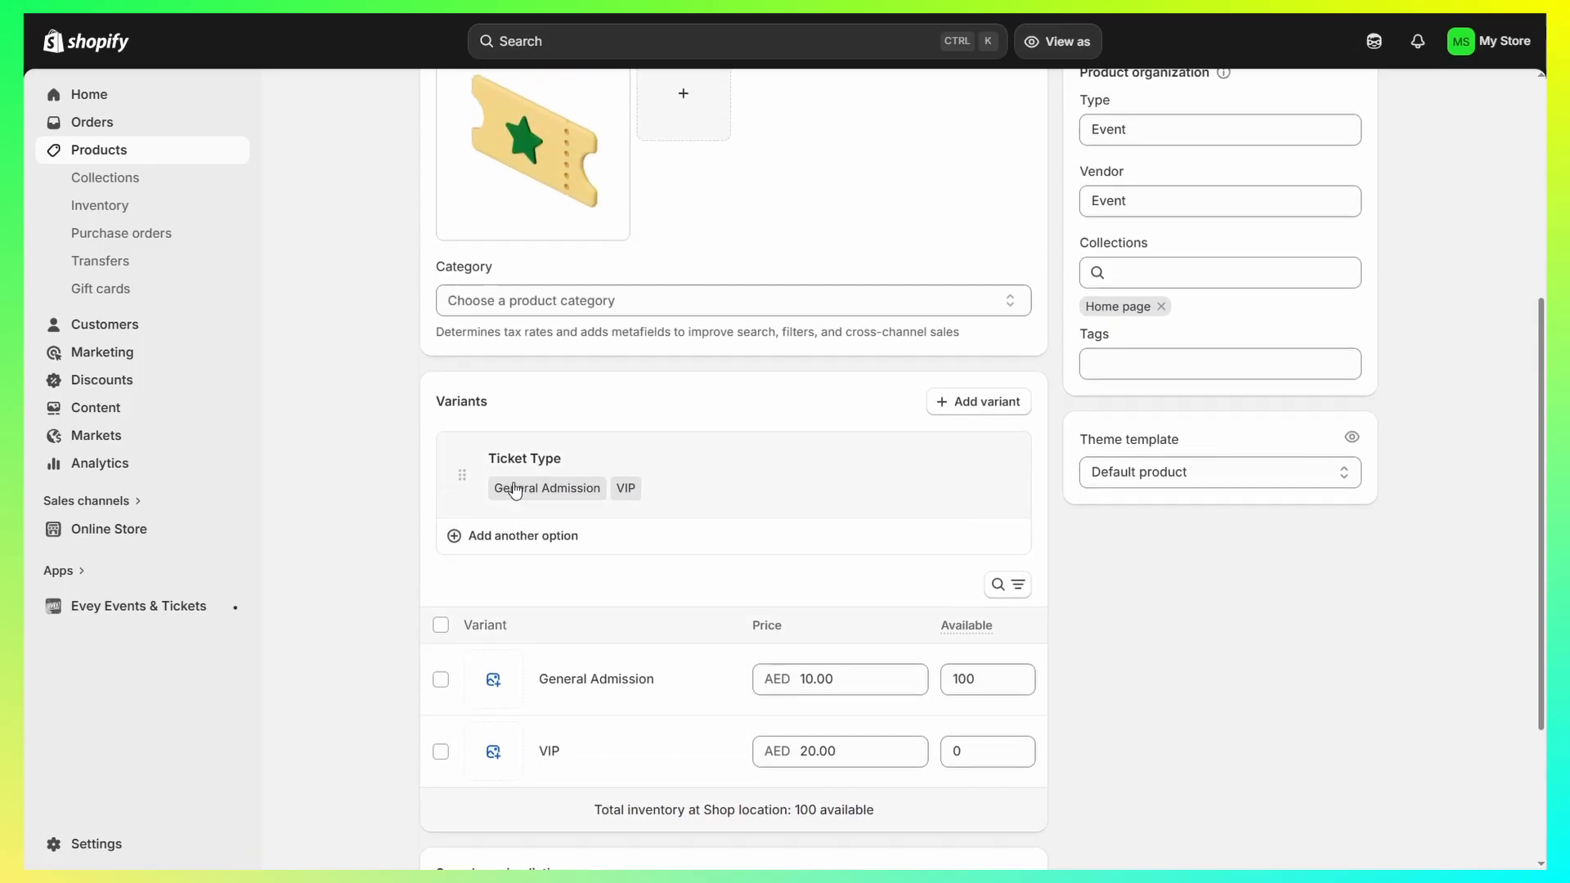
scroll(630, 667, "down", 2)
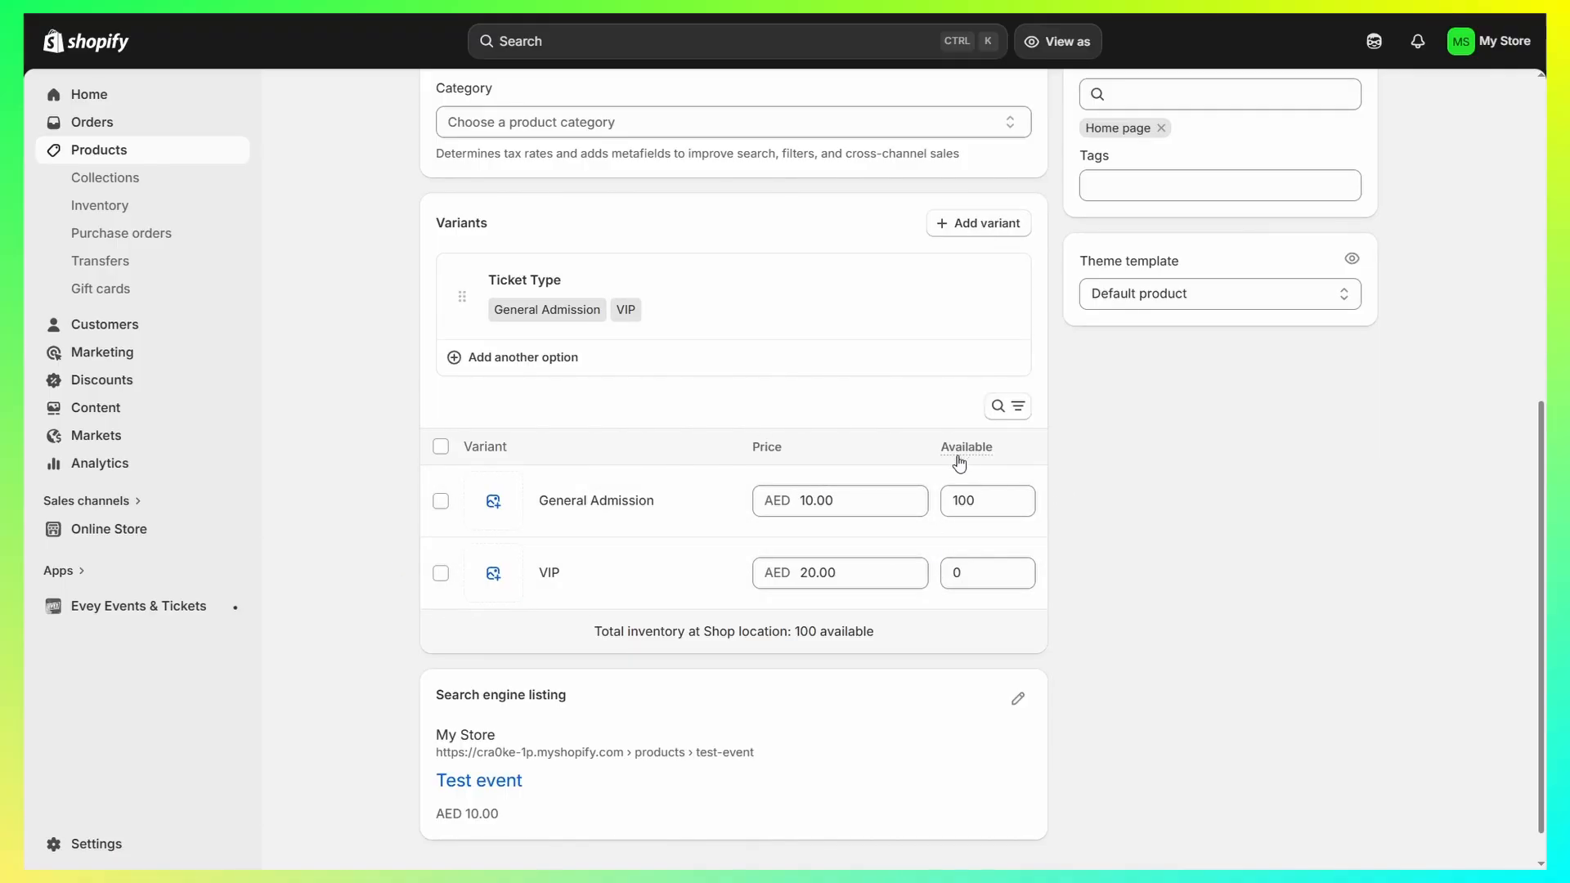
left_click(985, 575)
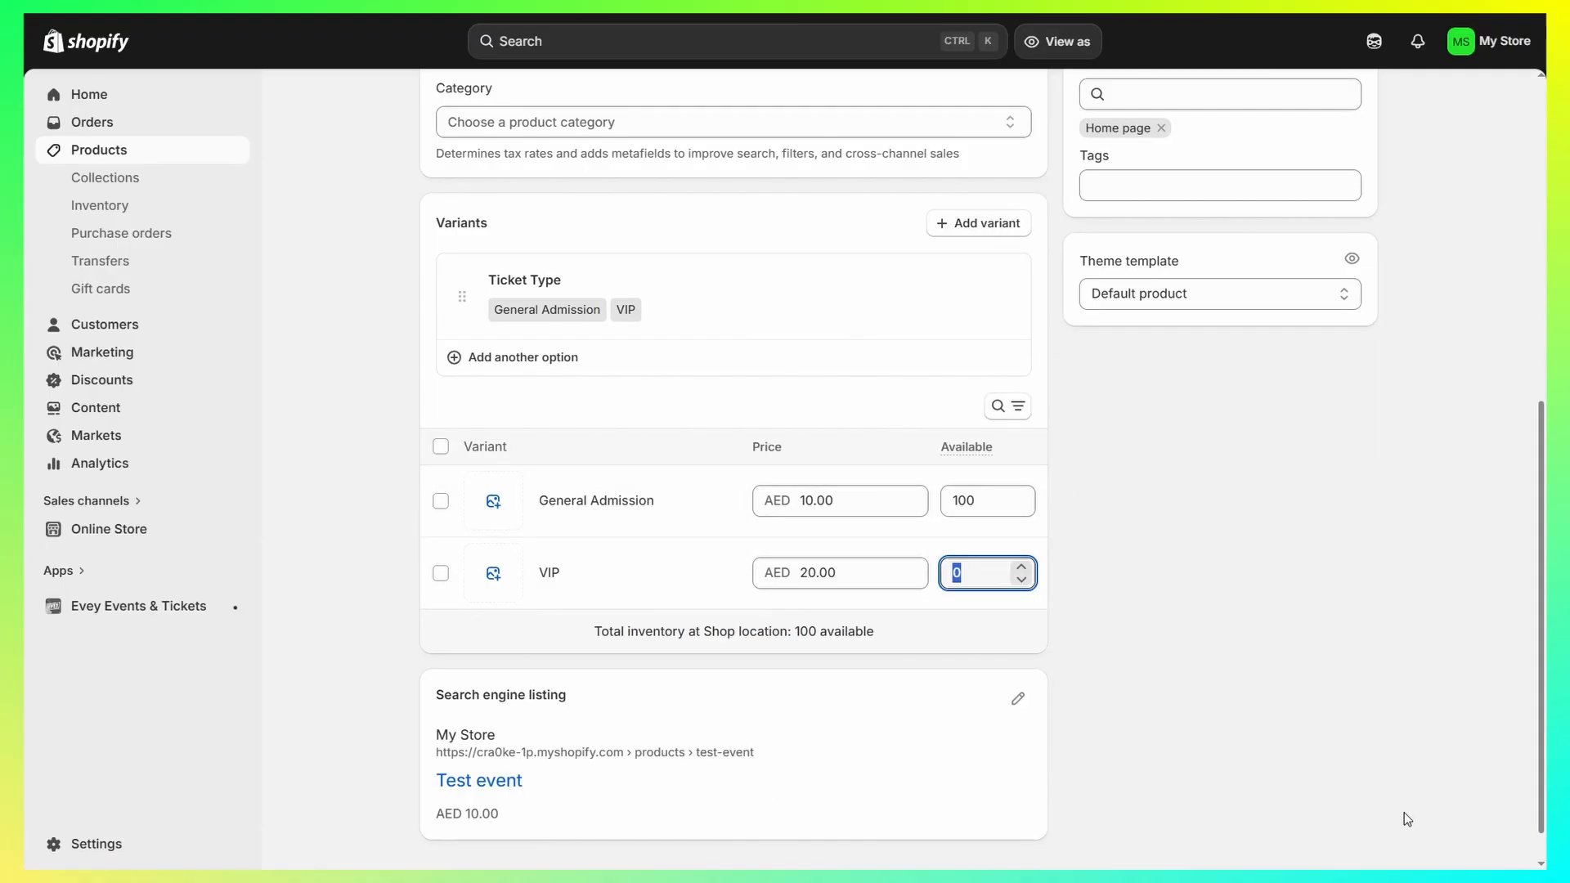
type("100")
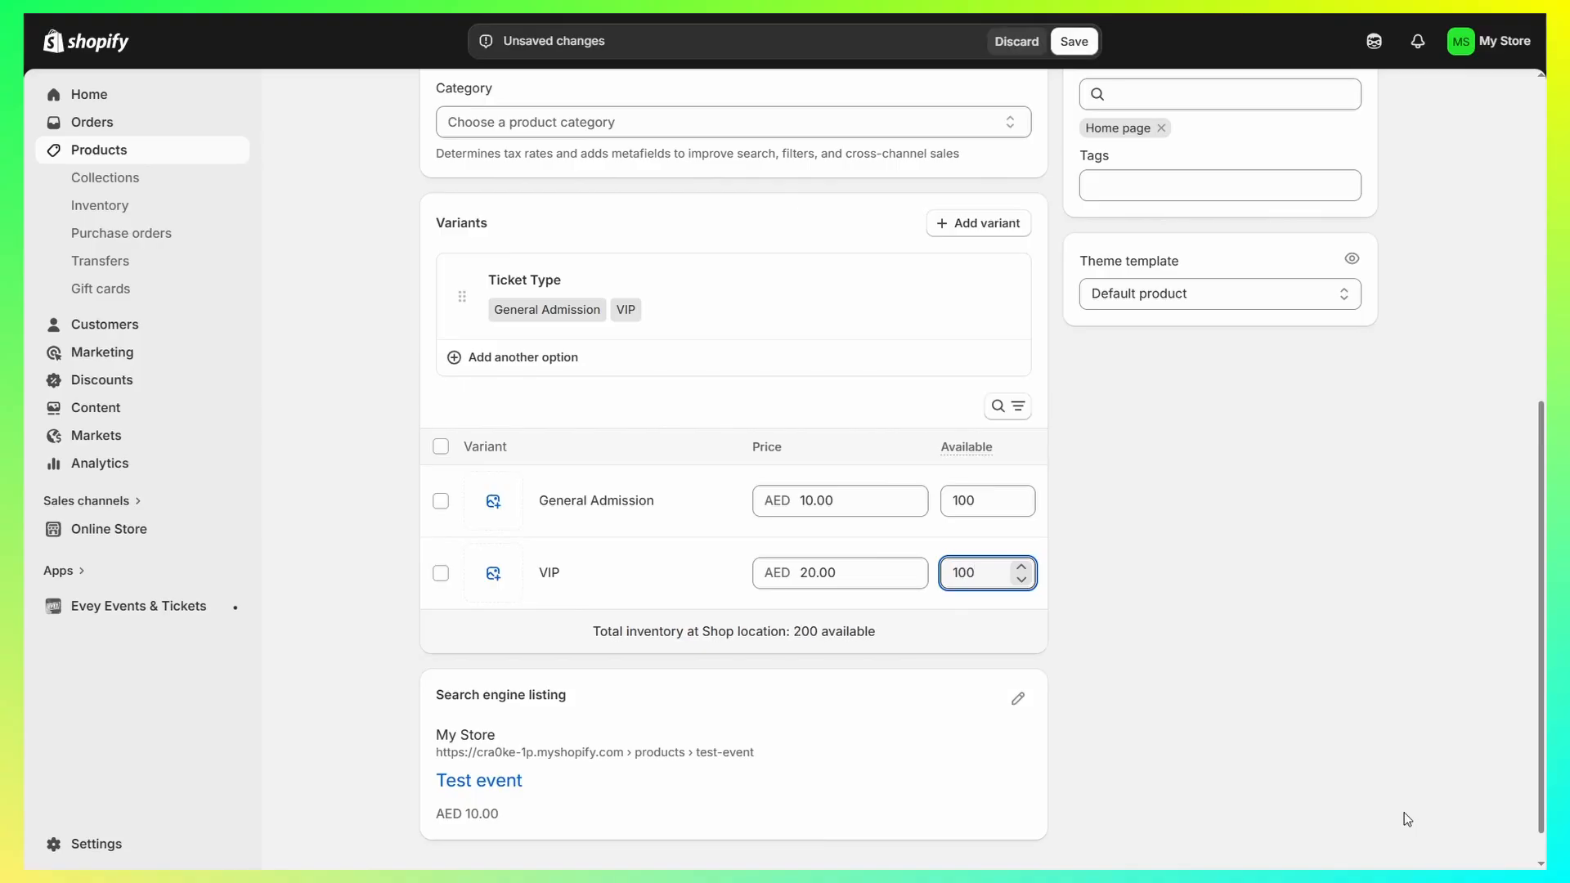
left_click(1074, 41)
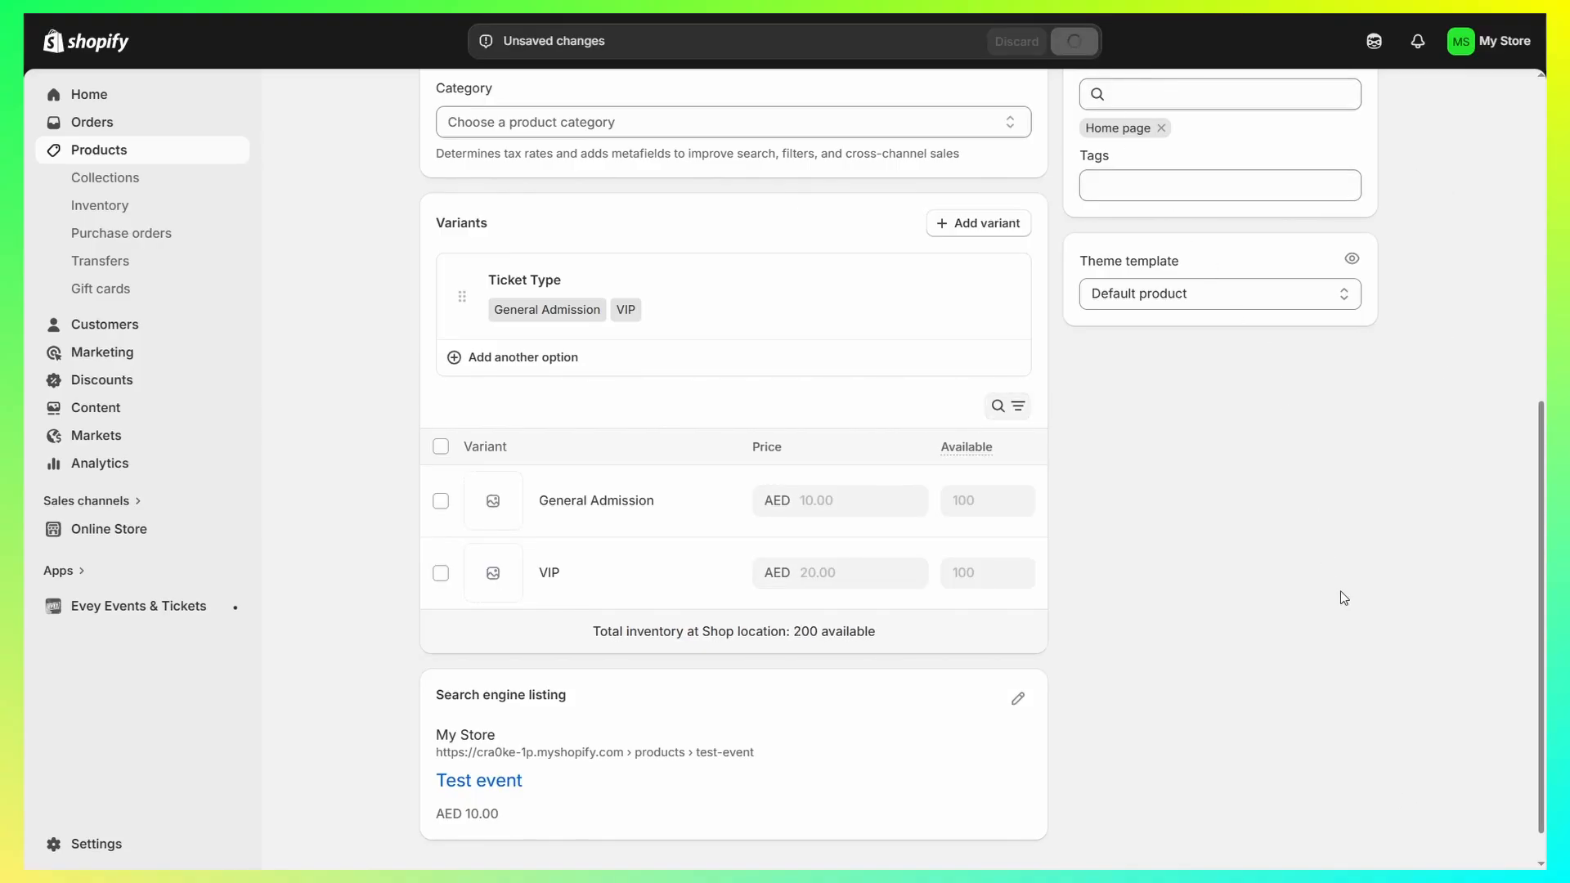
scroll(1162, 621, "up", 8)
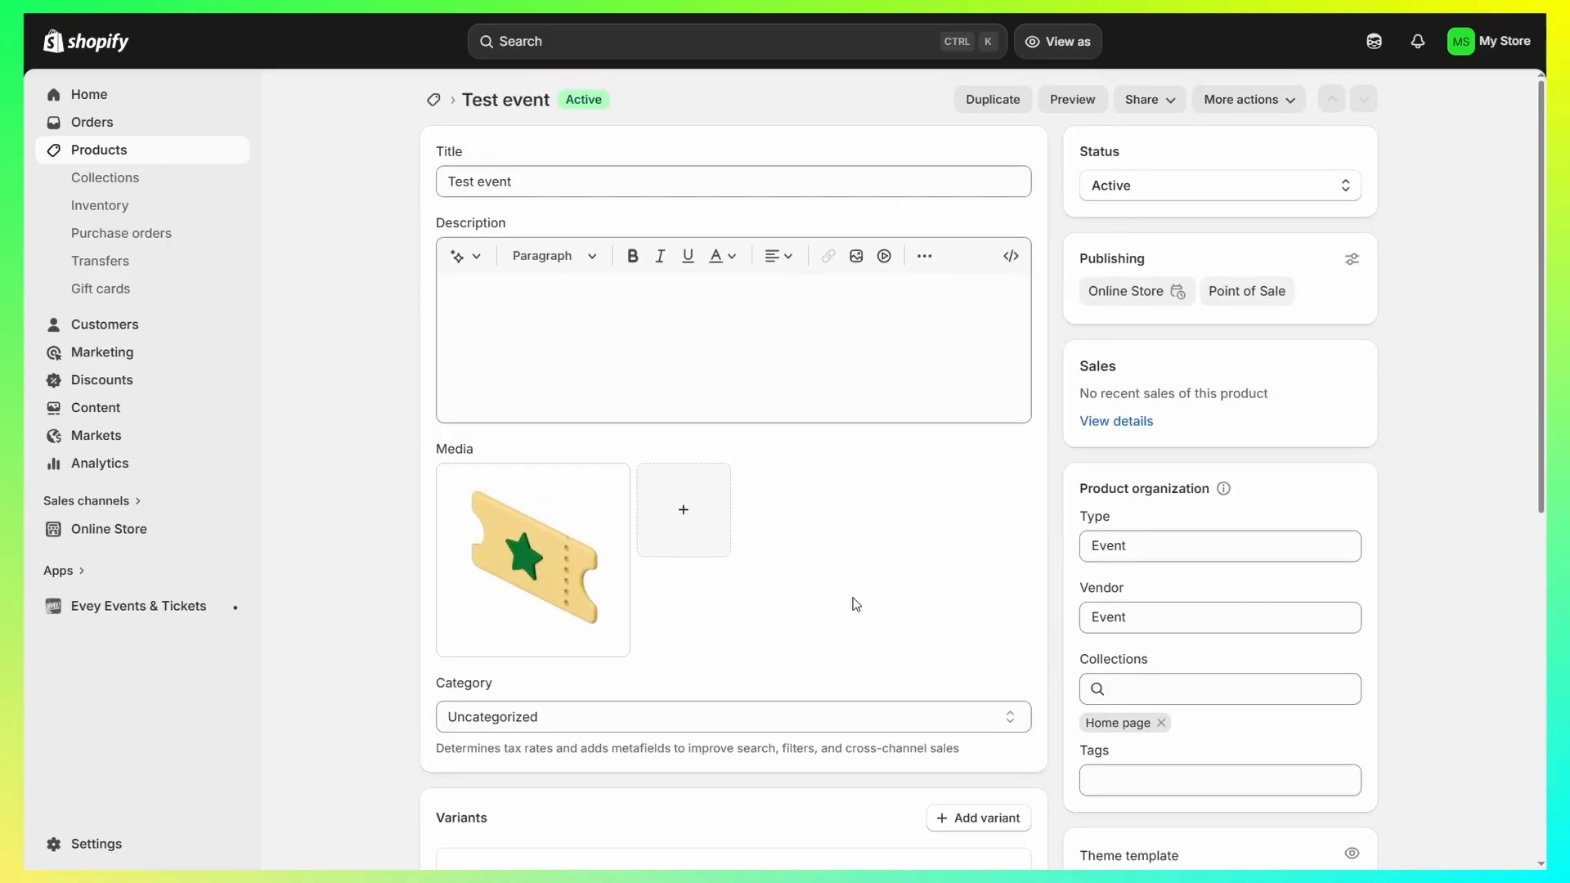
scroll(948, 593, "down", 8)
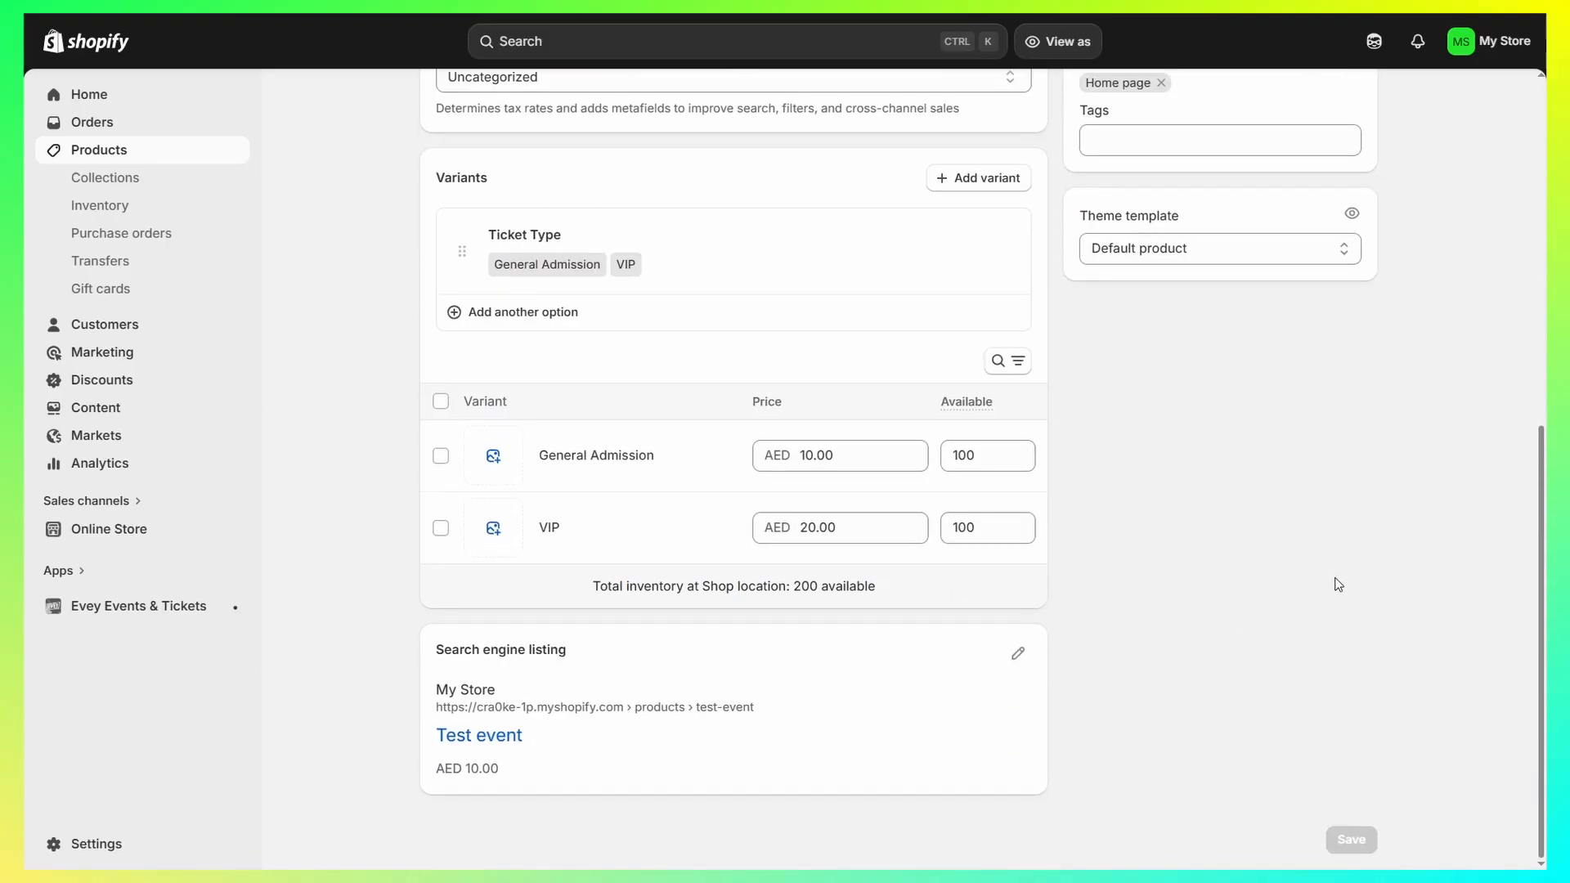
scroll(1339, 584, "up", 8)
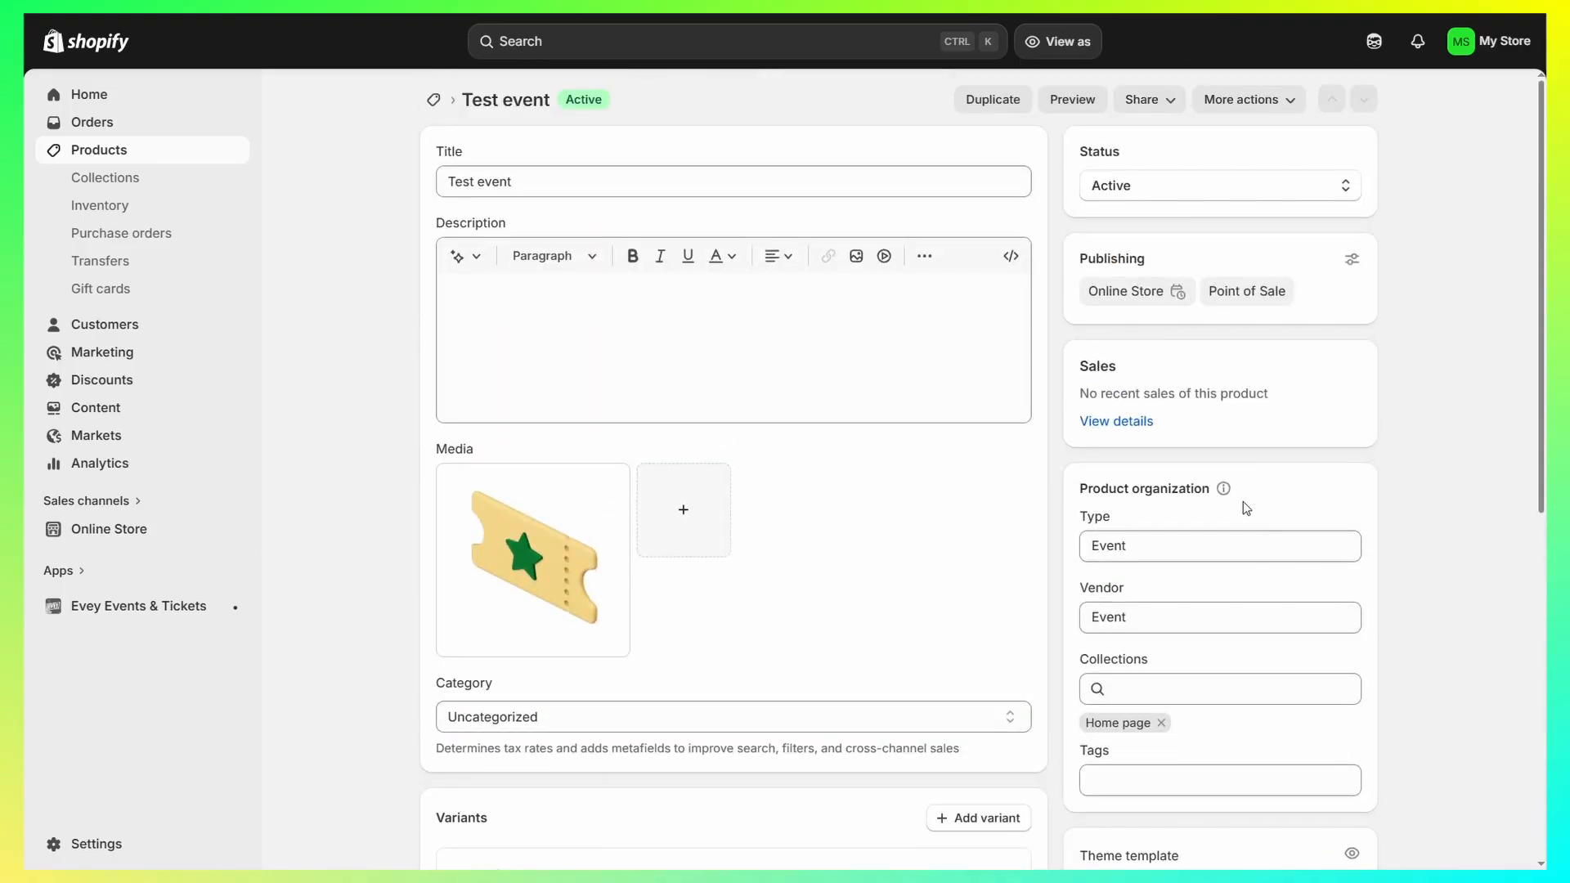